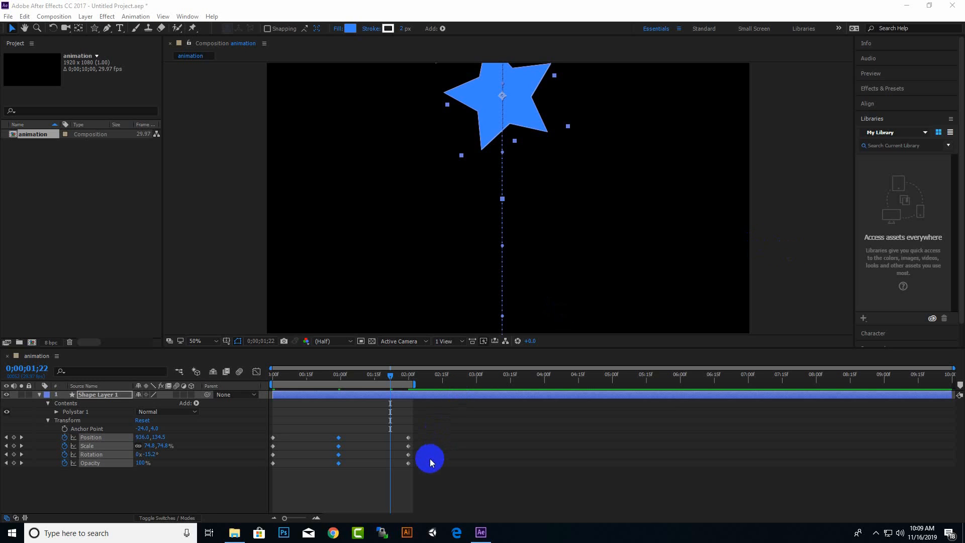
Step: Select all the star layer's transform keyframes, enable motion blur for the composition, and preview the animation
{"action": "left_click_drag", "start_coordinate": [433, 489], "coordinate": [264, 424]}
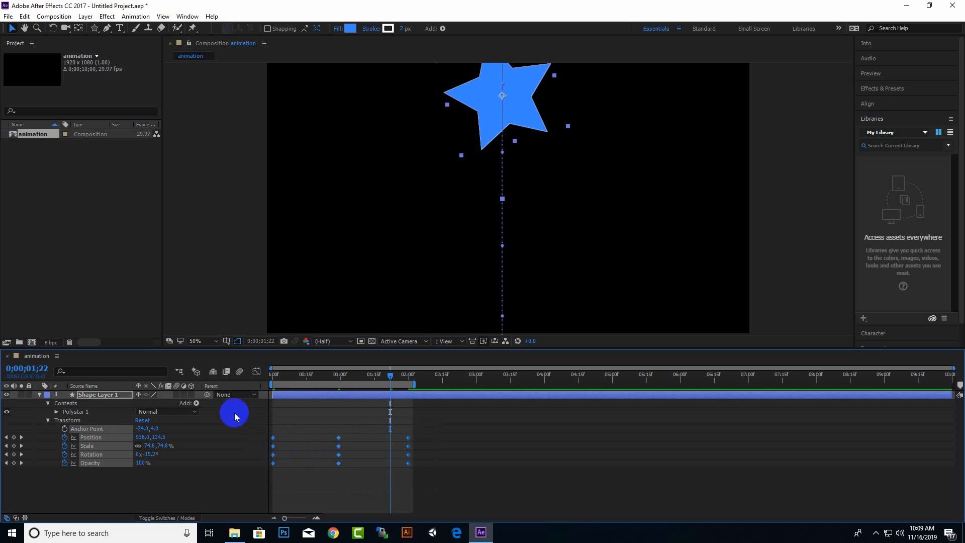
{"action": "left_click", "coordinate": [239, 373]}
{"action": "key", "text": "space"}
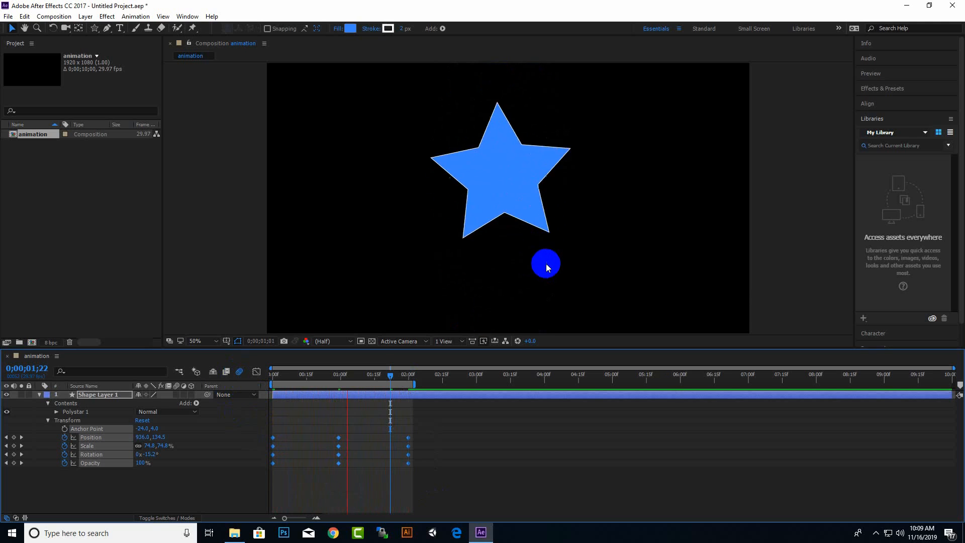
{"action": "left_click", "coordinate": [545, 264]}
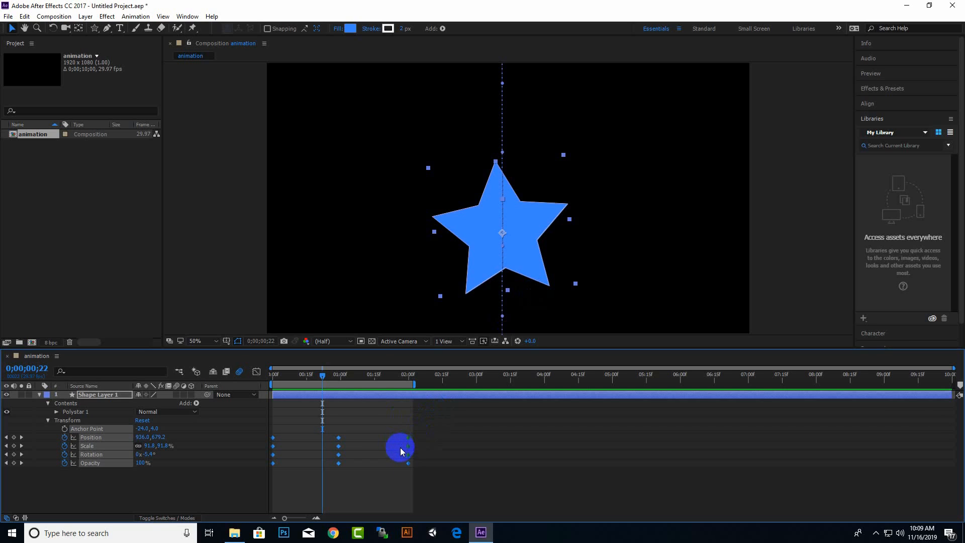
Step: Try deleting the star's transform keyframes at the 2-second mark, and undo the deletion
{"action": "left_click", "coordinate": [448, 438]}
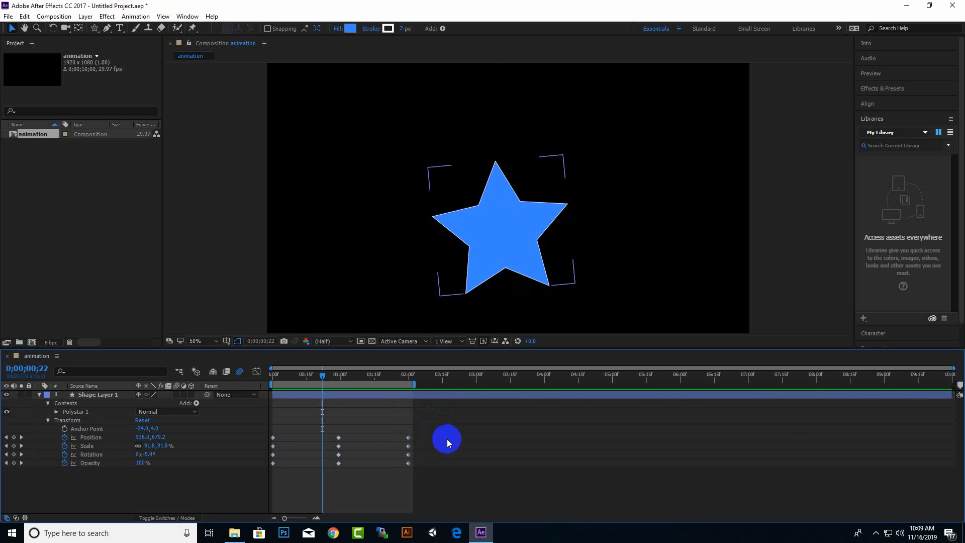
{"action": "left_click", "coordinate": [408, 438]}
{"action": "key", "text": "Delete"}
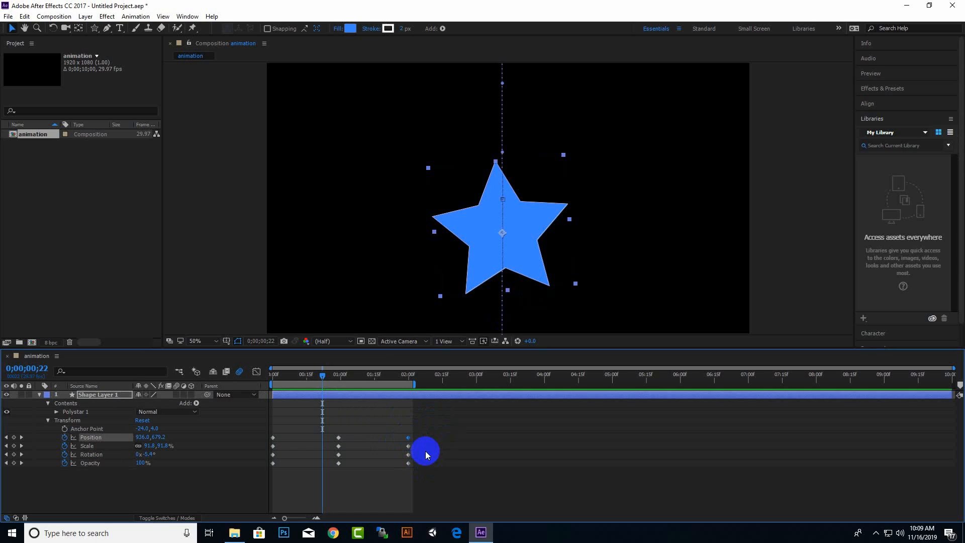
{"action": "left_click", "coordinate": [425, 451]}
{"action": "left_click_drag", "start_coordinate": [421, 422], "coordinate": [393, 503]}
{"action": "key", "text": "ctrl+z"}
{"action": "key", "text": "Delete"}
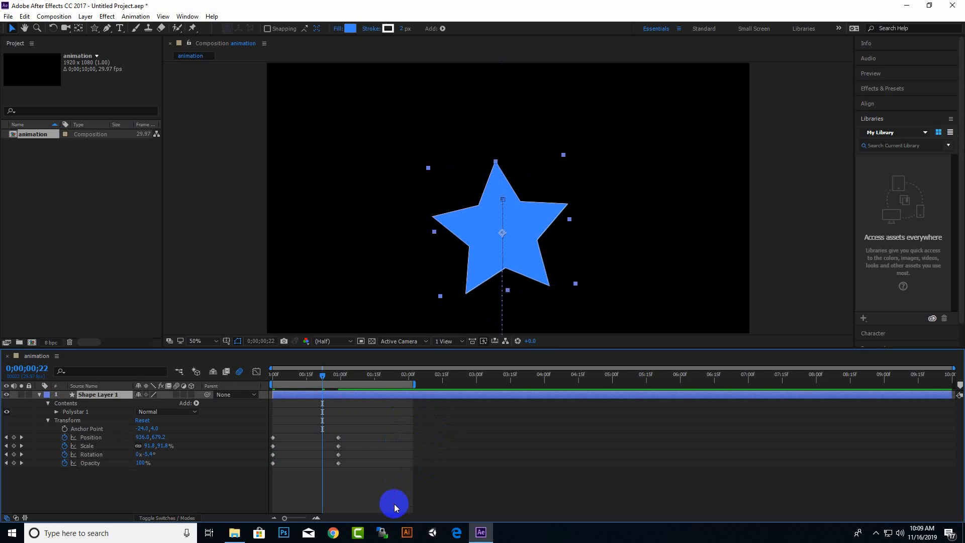
{"action": "key", "text": "ctrl+z"}
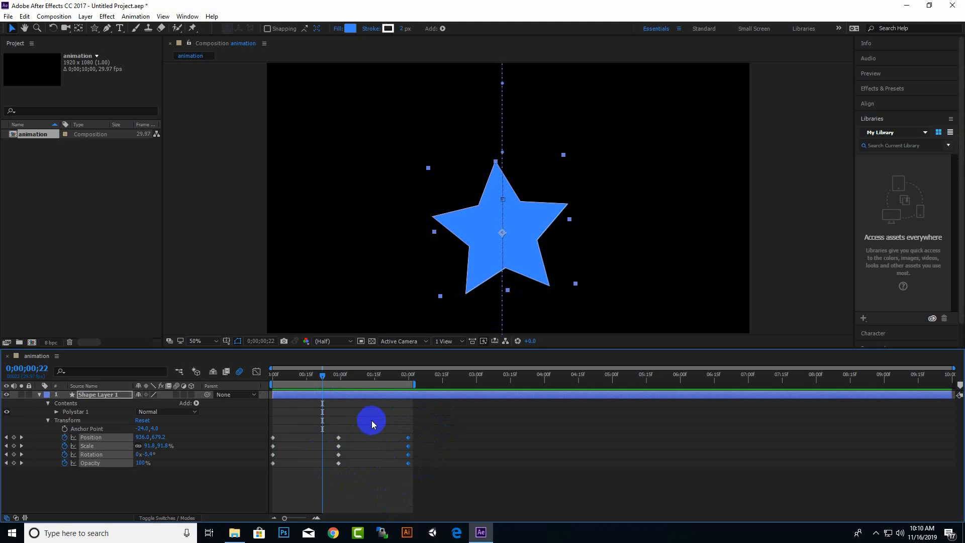
Step: Move the transform keyframes at 1 second to about frame 26, and paste a copy of them at 0;00;01;03
{"action": "left_click_drag", "start_coordinate": [346, 431], "coordinate": [328, 491]}
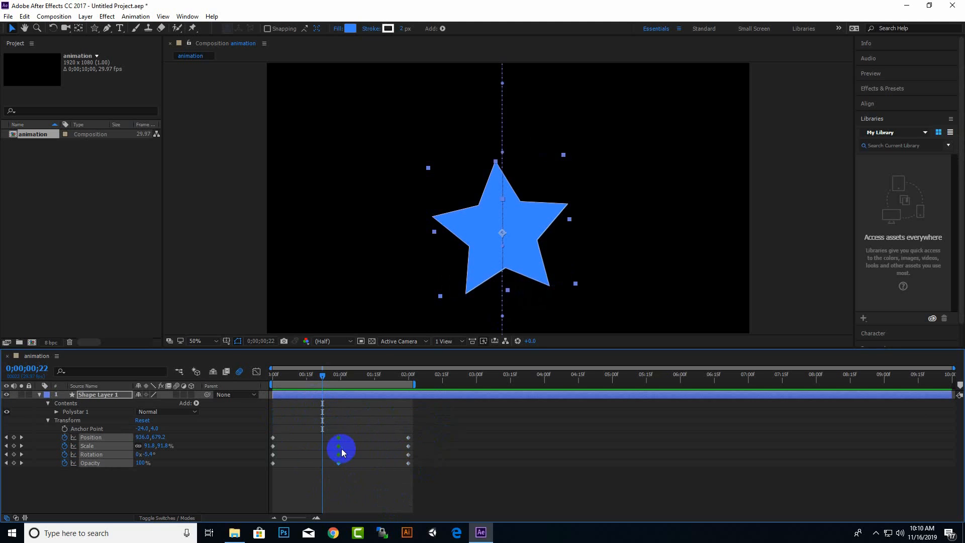
{"action": "left_click_drag", "start_coordinate": [337, 449], "coordinate": [332, 450]}
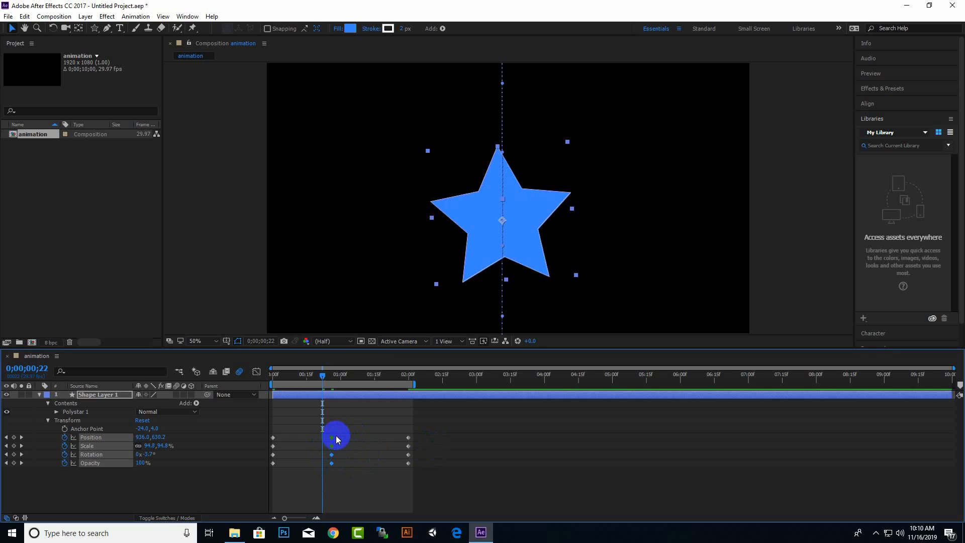
{"action": "left_click_drag", "start_coordinate": [340, 485], "coordinate": [308, 425]}
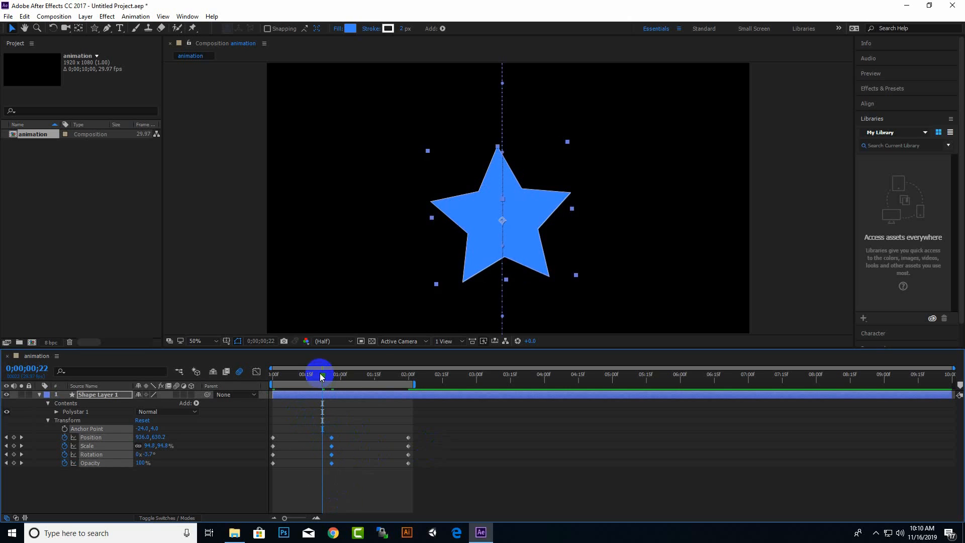
{"action": "left_click_drag", "start_coordinate": [320, 374], "coordinate": [350, 385]}
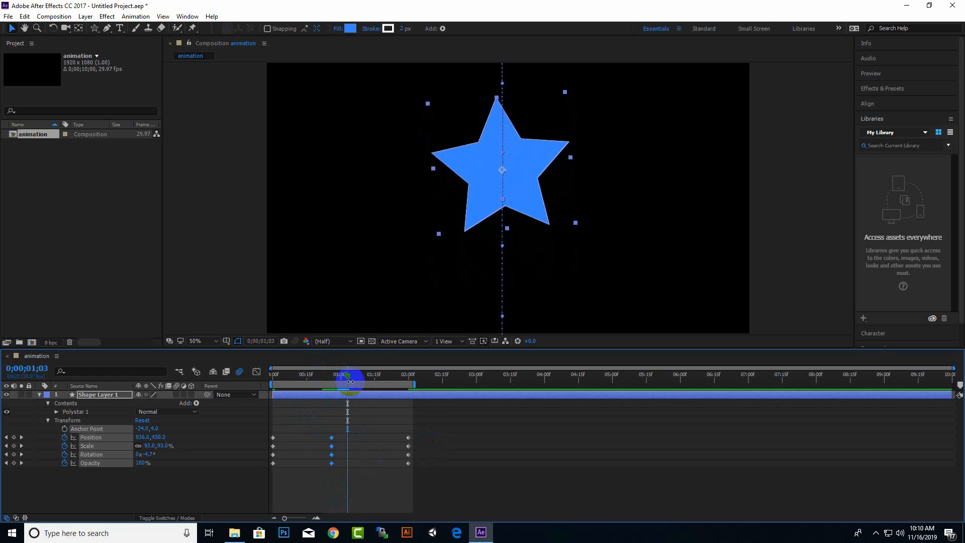
{"action": "key", "text": "ctrl+v"}
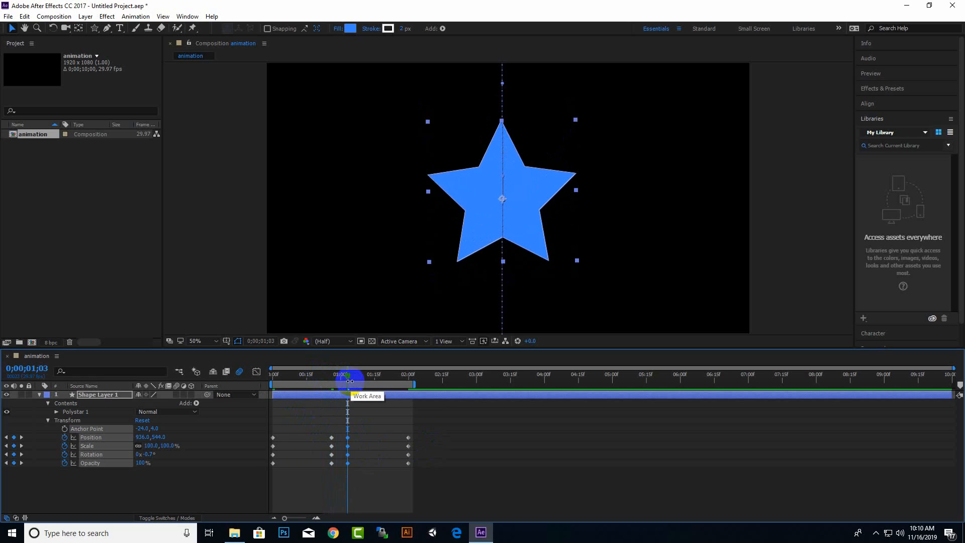
Step: Preview the star animation from the beginning, return the playhead to 0;00;00;00, and clear the keyframe selection
{"action": "key", "text": "Home"}
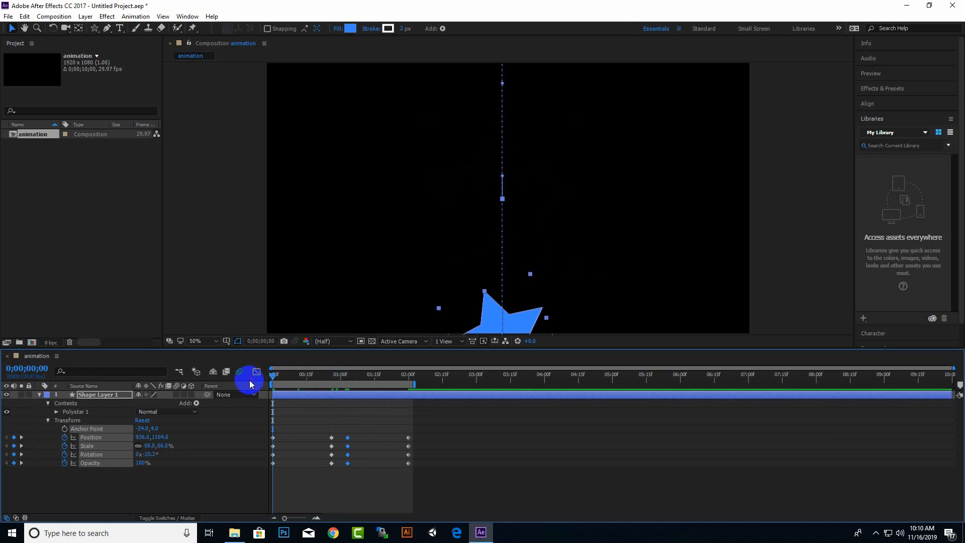
{"action": "key", "text": "space"}
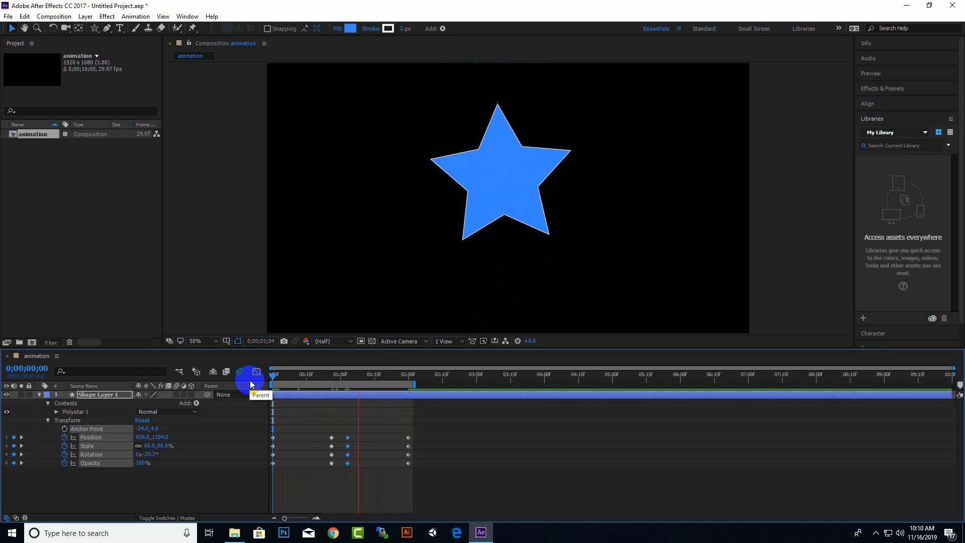
{"action": "key", "text": "space"}
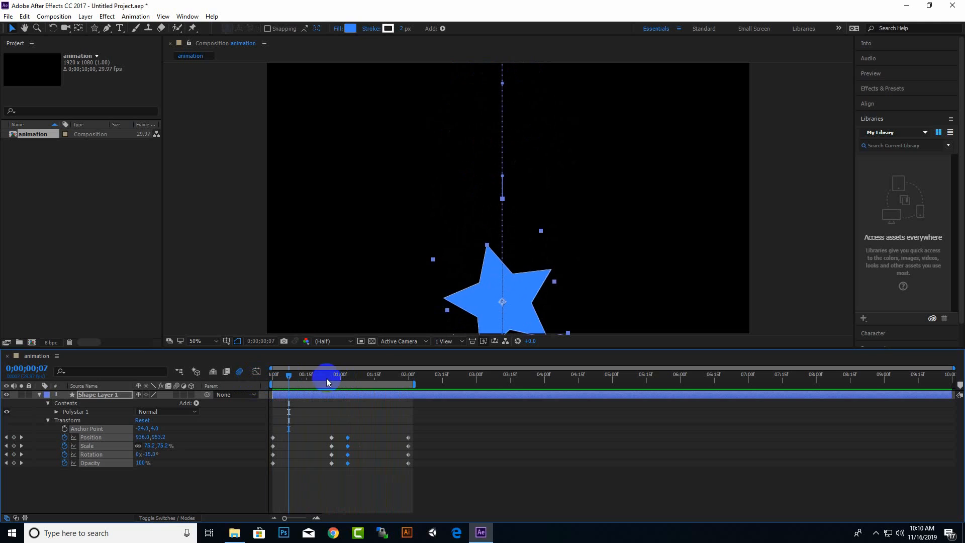
{"action": "left_click_drag", "start_coordinate": [292, 374], "coordinate": [263, 374]}
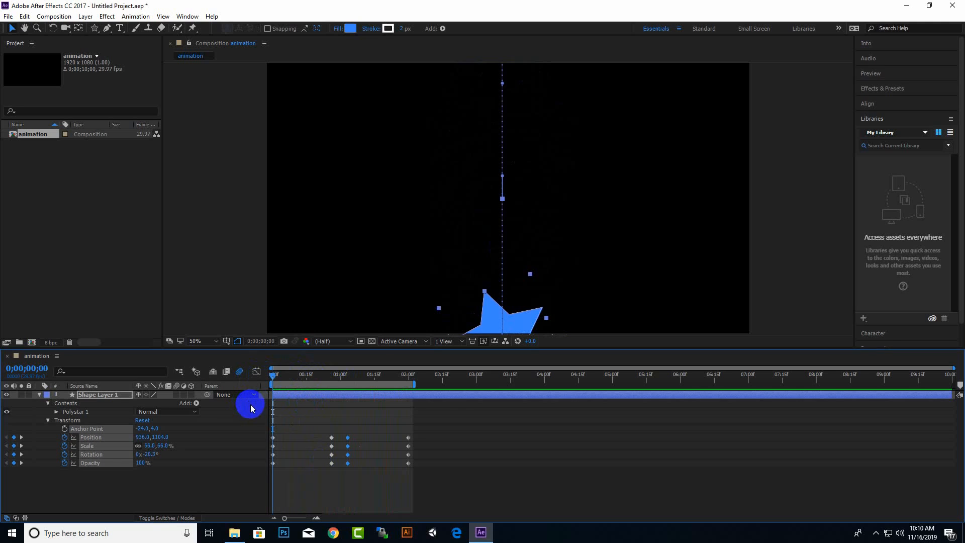
{"action": "left_click", "coordinate": [363, 483]}
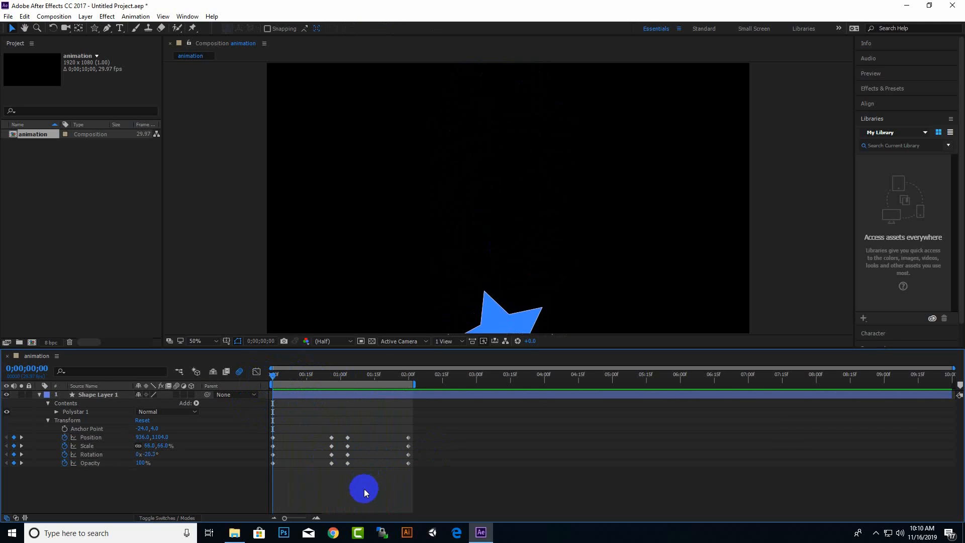
{"action": "mouse_move", "coordinate": [420, 474]}
{"action": "left_mouse_down"}
{"action": "mouse_move", "coordinate": [403, 462]}
{"action": "mouse_move", "coordinate": [398, 428]}
{"action": "mouse_move", "coordinate": [399, 491]}
{"action": "mouse_move", "coordinate": [402, 436]}
{"action": "left_mouse_up"}
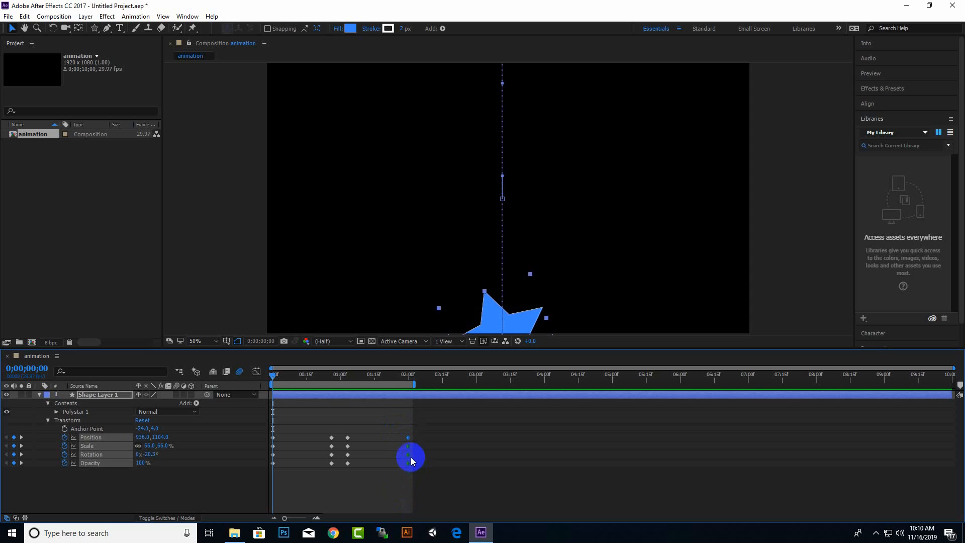
{"action": "right_click", "coordinate": [409, 455]}
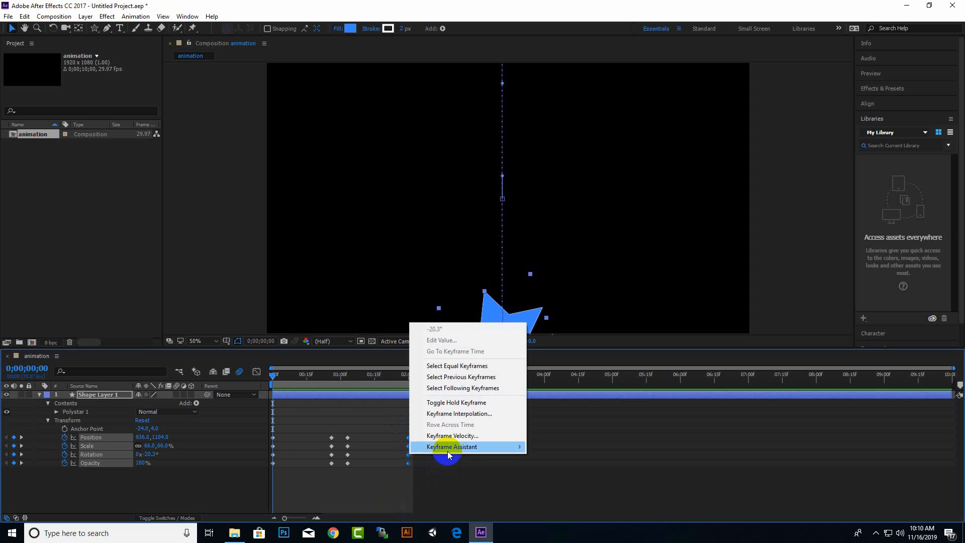
{"action": "mouse_move", "coordinate": [448, 450]}
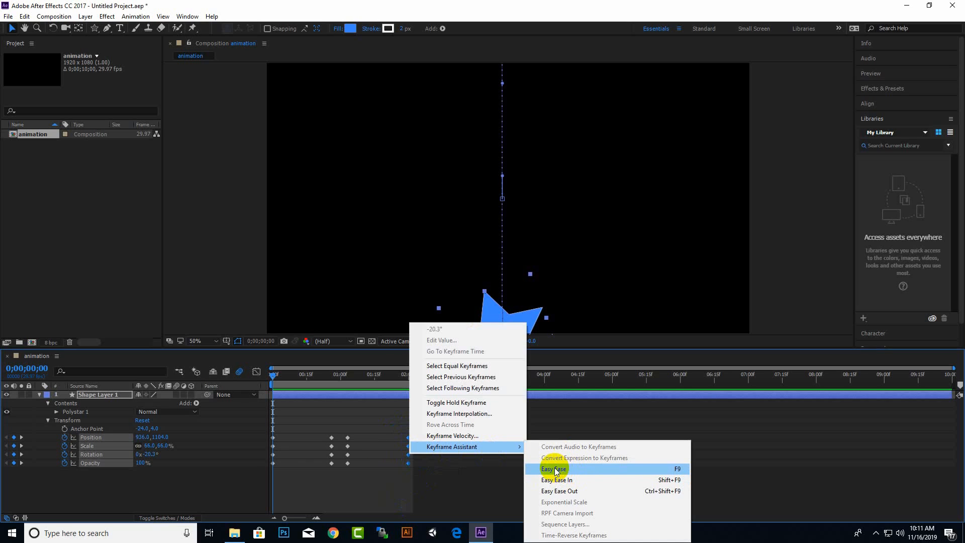
Step: Apply Easy Ease to the two middle sets of transform keyframes and preview the animation
{"action": "left_click_drag", "start_coordinate": [361, 485], "coordinate": [349, 437]}
{"action": "right_click", "coordinate": [347, 437]}
{"action": "left_click", "coordinate": [415, 430]}
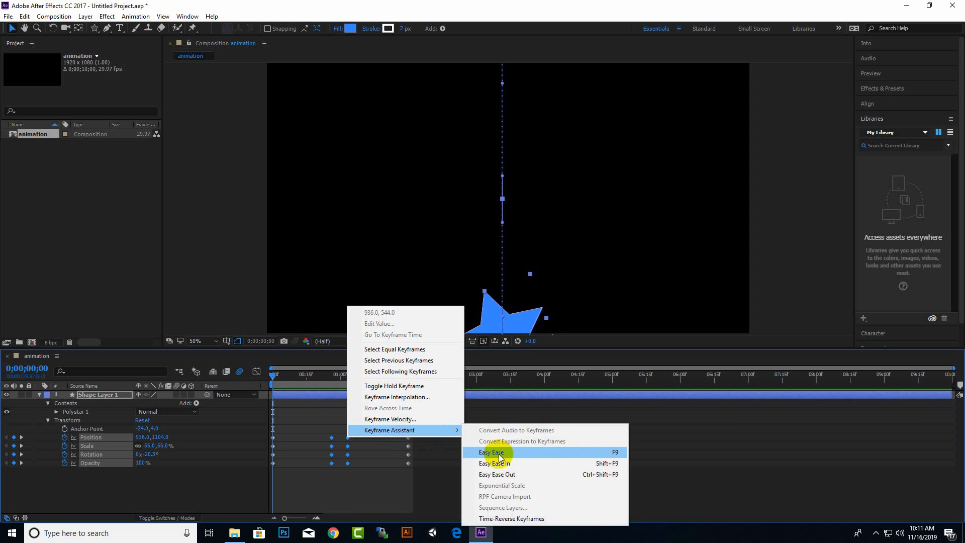
{"action": "left_click", "coordinate": [499, 455]}
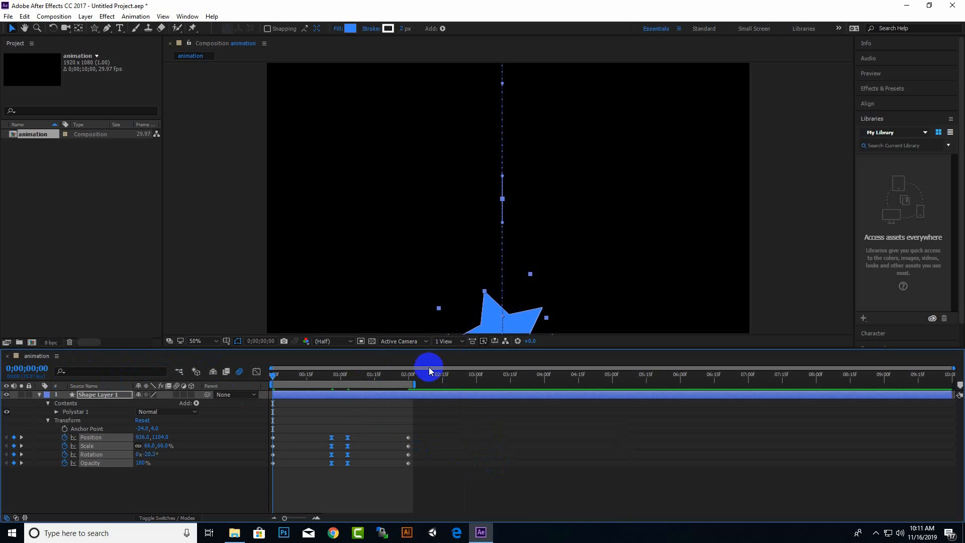
{"action": "key", "text": "space"}
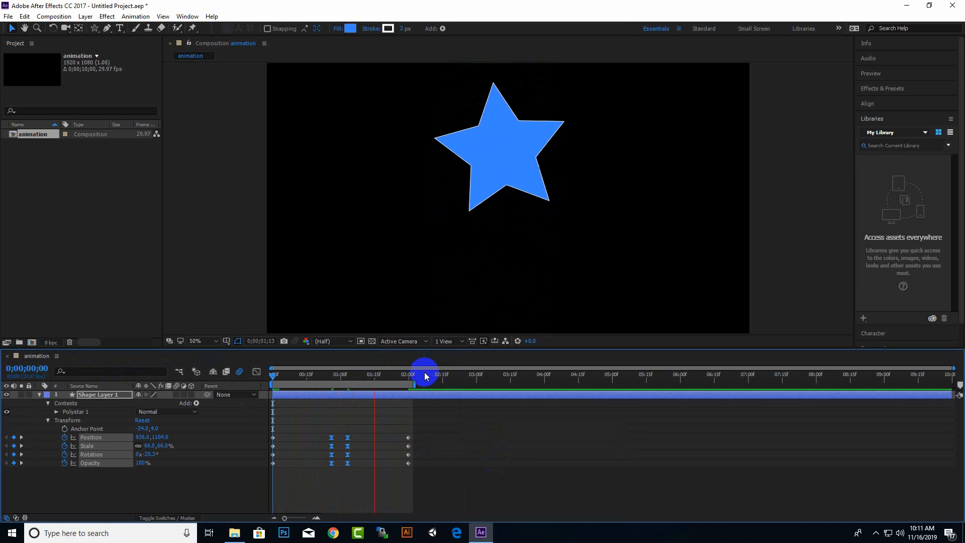
{"action": "key", "text": "space"}
Step: Apply Easy Ease to all of the star's Position, Scale, Rotation and Opacity keyframes, preview the motion, and deselect the layer
{"action": "left_click_drag", "start_coordinate": [434, 487], "coordinate": [243, 427]}
{"action": "right_click", "coordinate": [408, 441]}
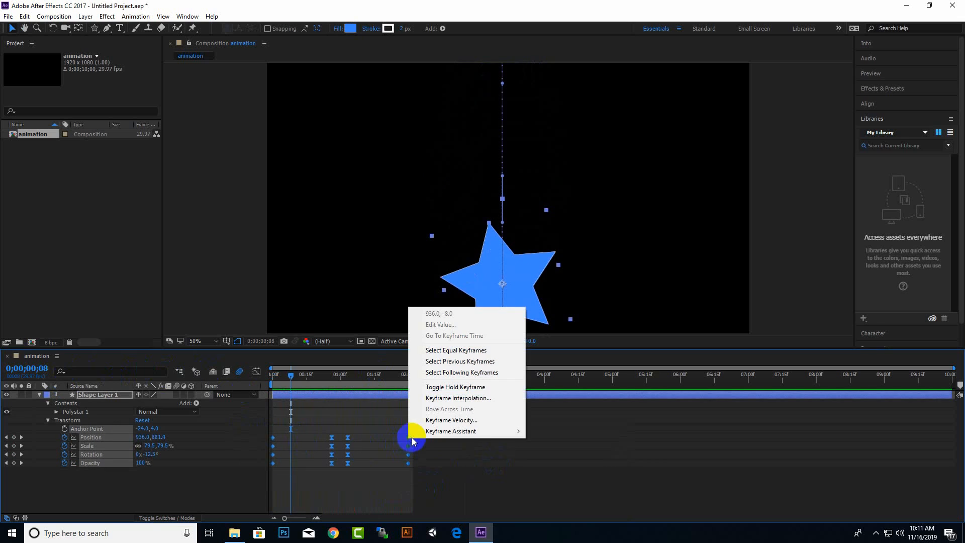
{"action": "mouse_move", "coordinate": [470, 432]}
{"action": "left_click", "coordinate": [553, 453]}
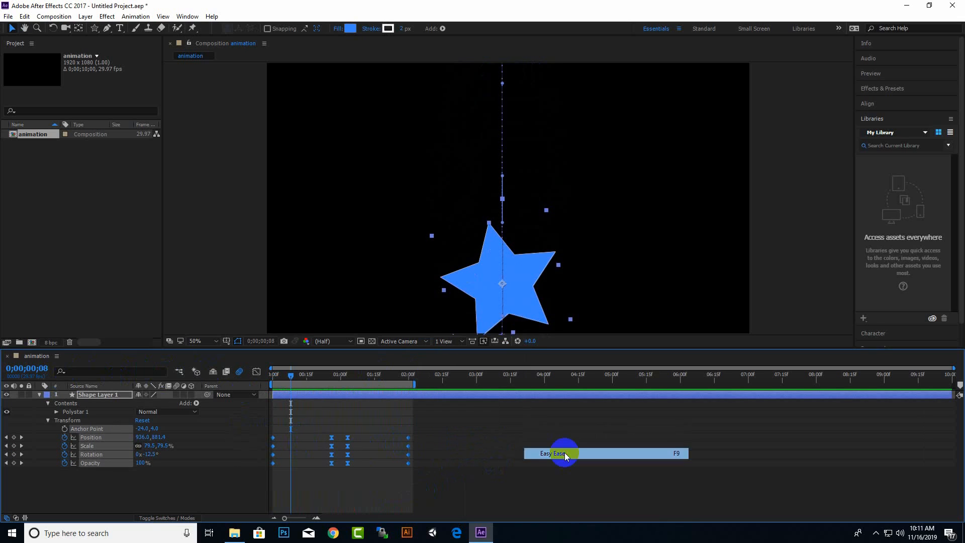
{"action": "key", "text": "space"}
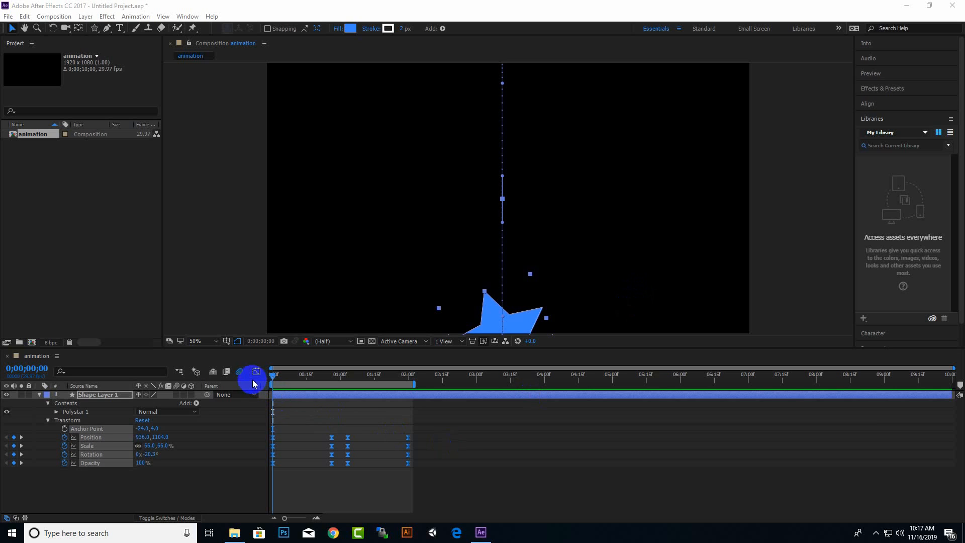
{"action": "left_click", "coordinate": [472, 450]}
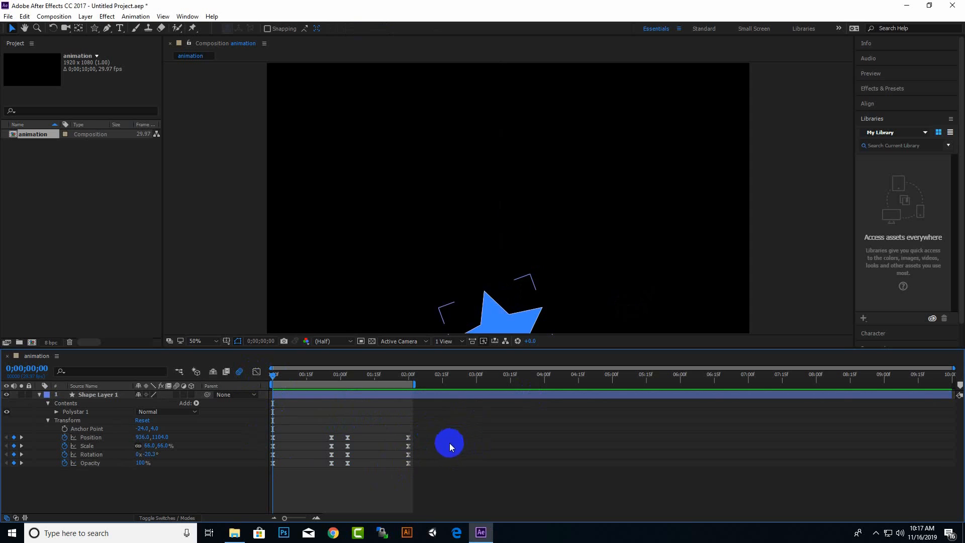
{"action": "left_click", "coordinate": [256, 373]}
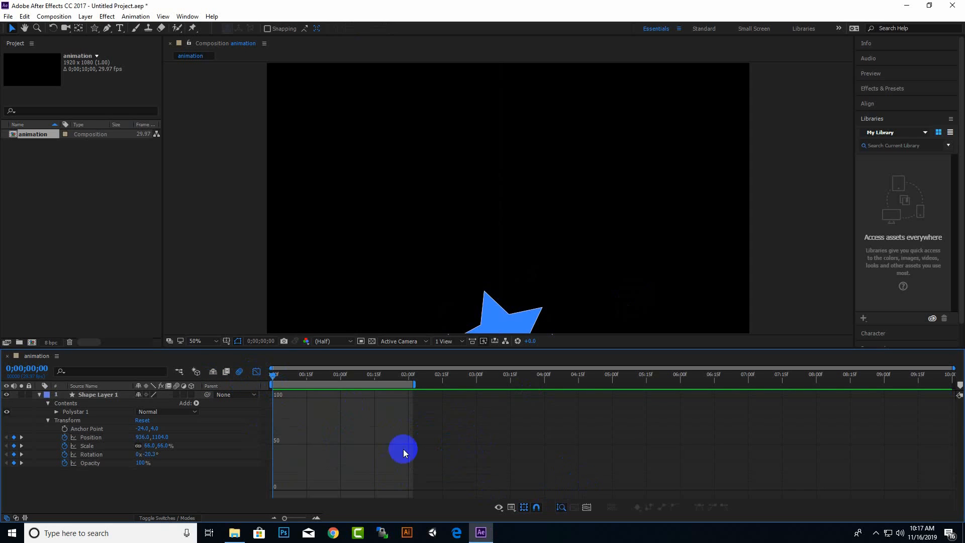
{"action": "left_click", "coordinate": [285, 519]}
{"action": "left_click", "coordinate": [238, 372]}
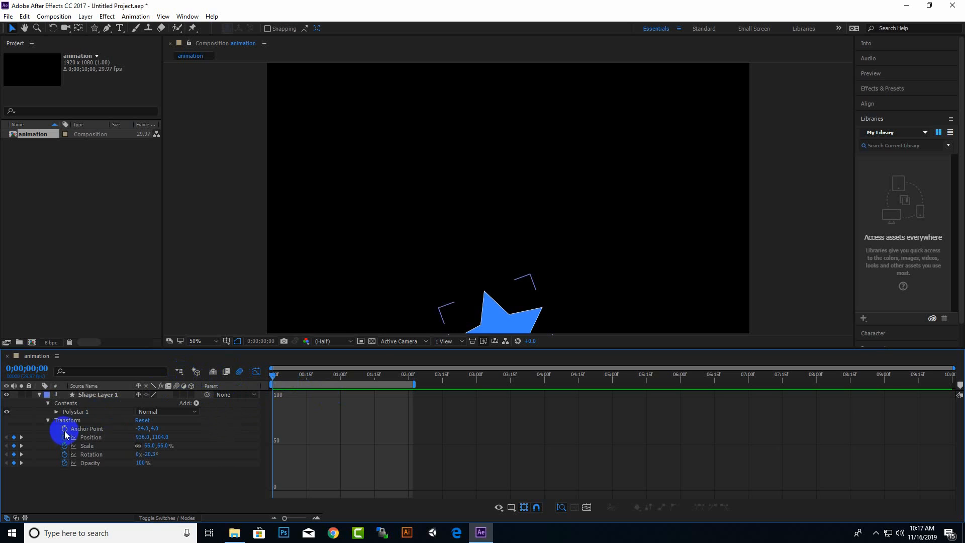
{"action": "left_click", "coordinate": [256, 371]}
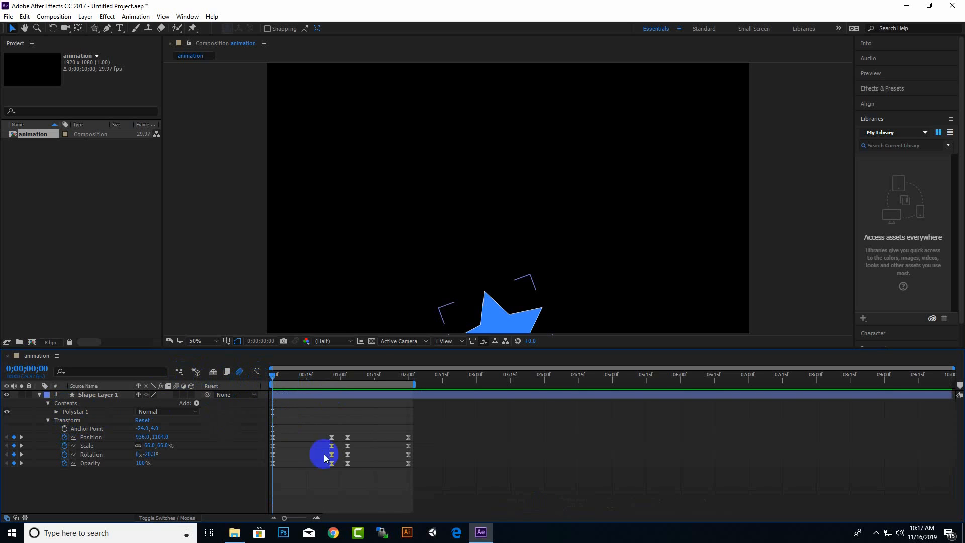
Step: Select all the star's keyframes and examine their curves in the Graph Editor with all graphs fitted to the view
{"action": "left_click_drag", "start_coordinate": [443, 488], "coordinate": [242, 440]}
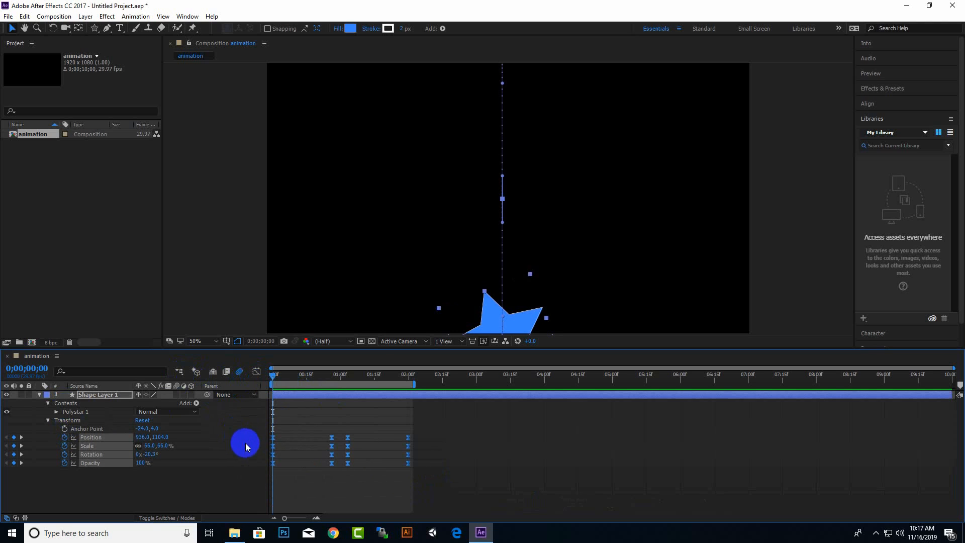
{"action": "left_click", "coordinate": [291, 391]}
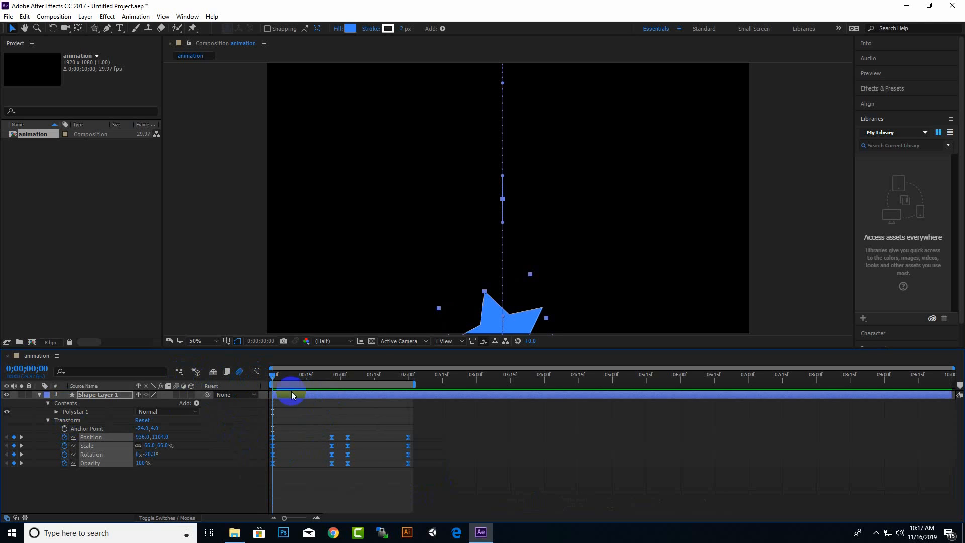
{"action": "left_click", "coordinate": [256, 372]}
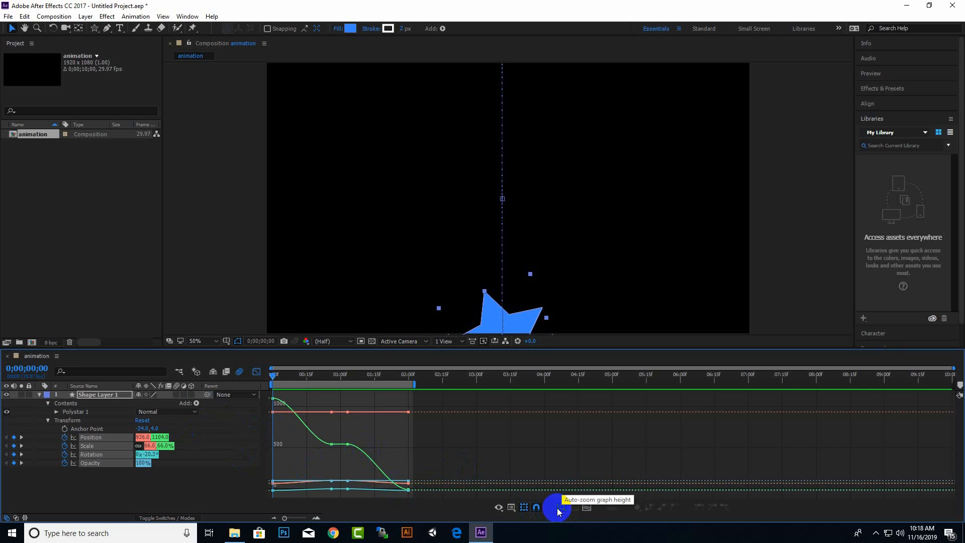
{"action": "left_click", "coordinate": [585, 509]}
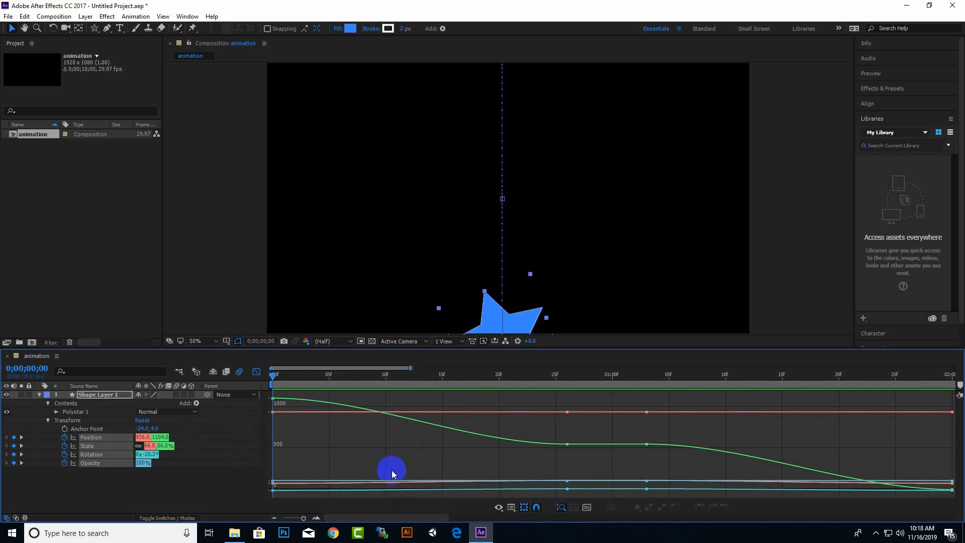
{"action": "left_click", "coordinate": [255, 374]}
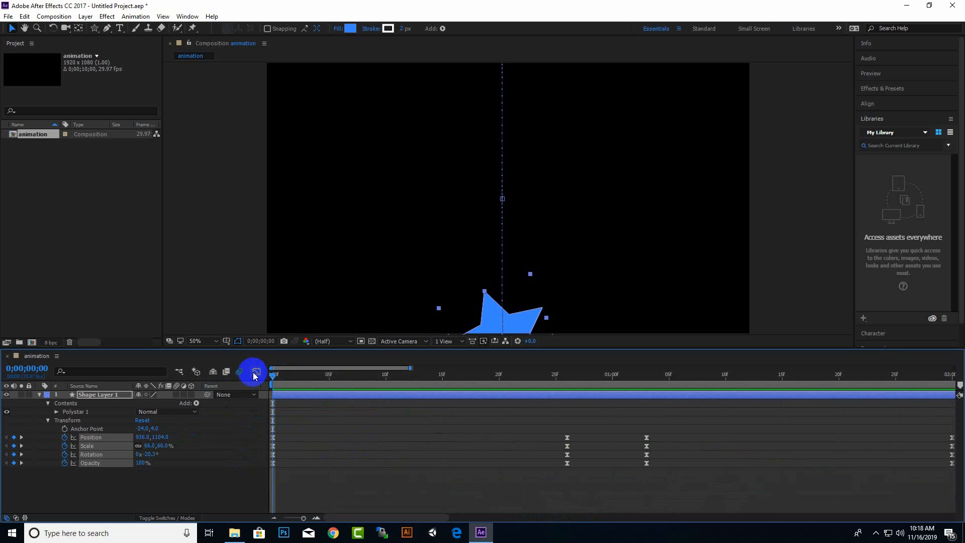
Step: Display the star's transform curves in the Graph Editor, leaving the Polystar's blending mode at Normal
{"action": "left_click", "coordinate": [255, 374]}
{"action": "left_click", "coordinate": [255, 374]}
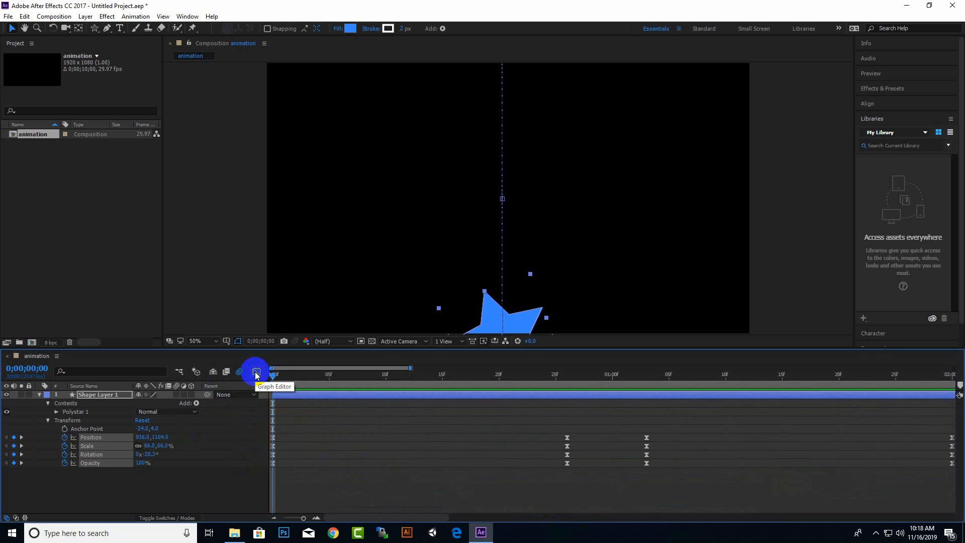
{"action": "left_click", "coordinate": [256, 374]}
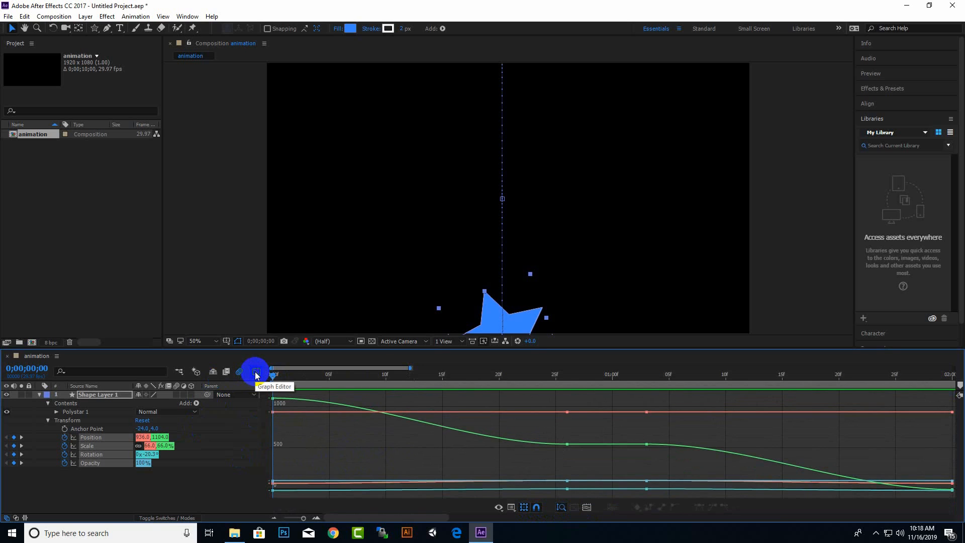
{"action": "left_click", "coordinate": [195, 413]}
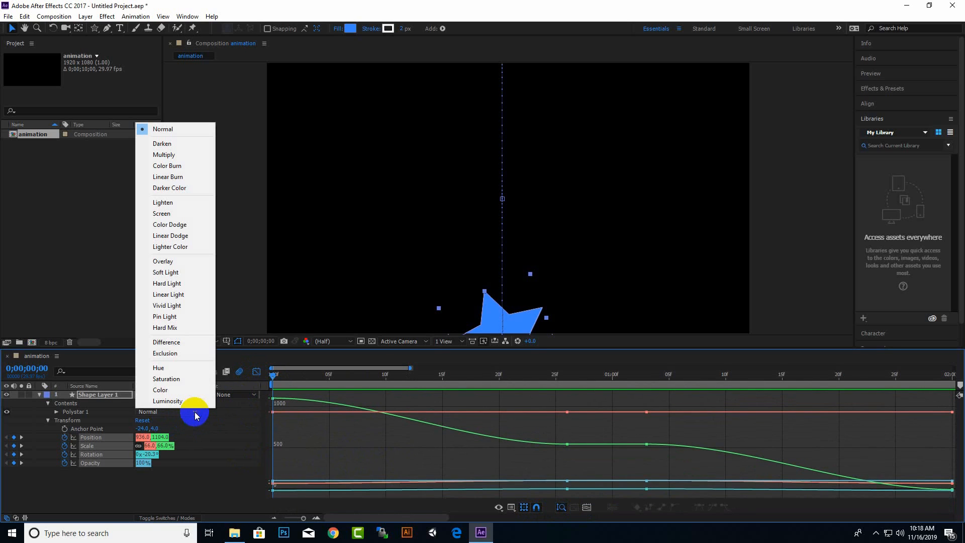
{"action": "left_click", "coordinate": [451, 453]}
Step: Switch the Graph Editor from the value graph to the speed graph
{"action": "right_click", "coordinate": [452, 455]}
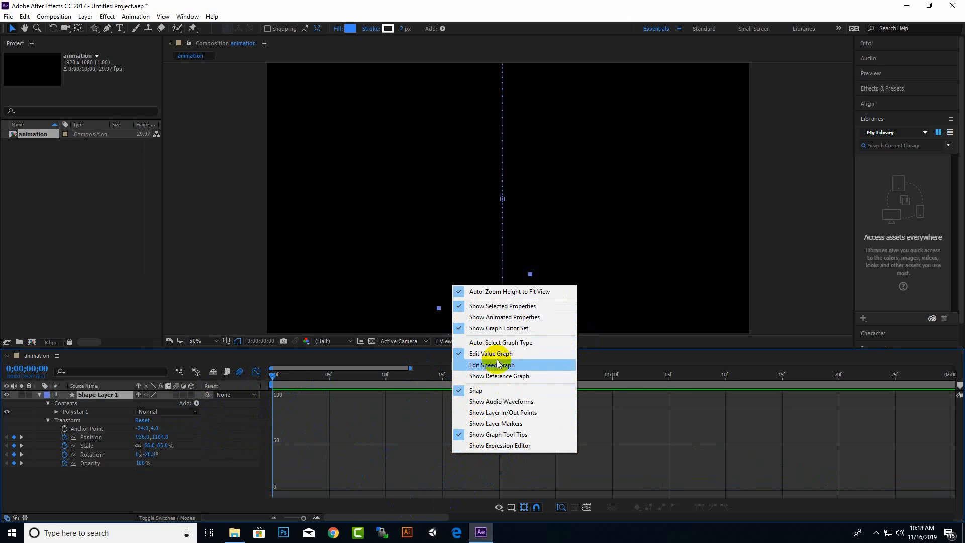
{"action": "left_click", "coordinate": [480, 359]}
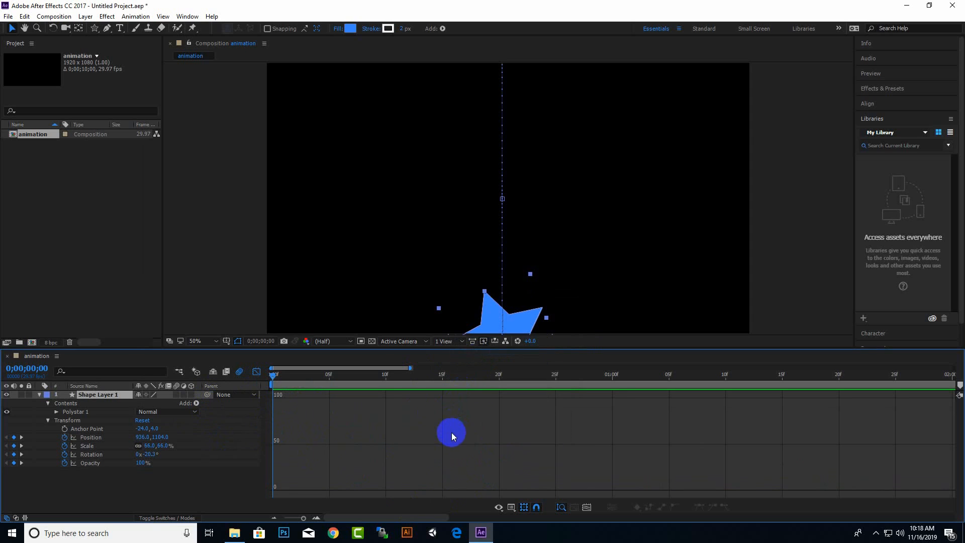
{"action": "right_click", "coordinate": [452, 433]}
{"action": "left_click", "coordinate": [453, 341]}
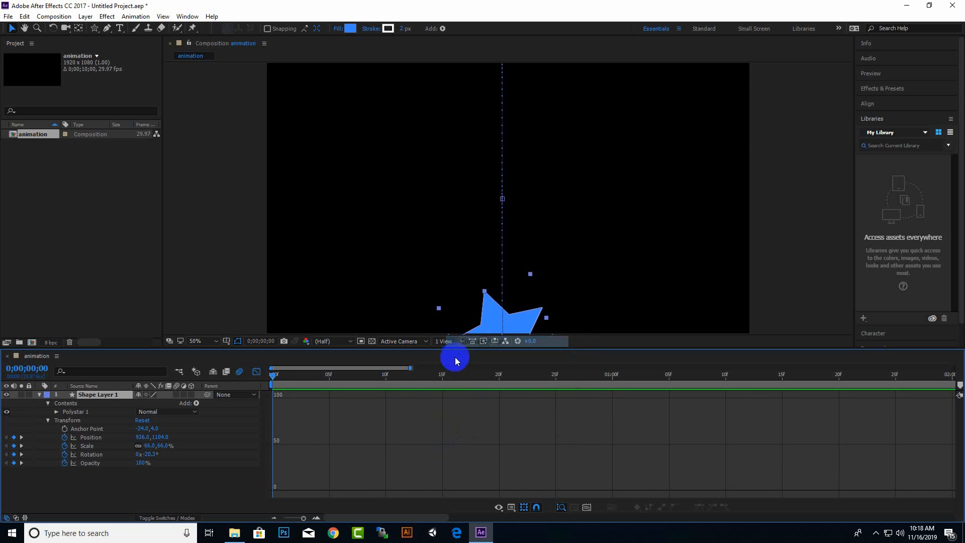
{"action": "right_click", "coordinate": [449, 456]}
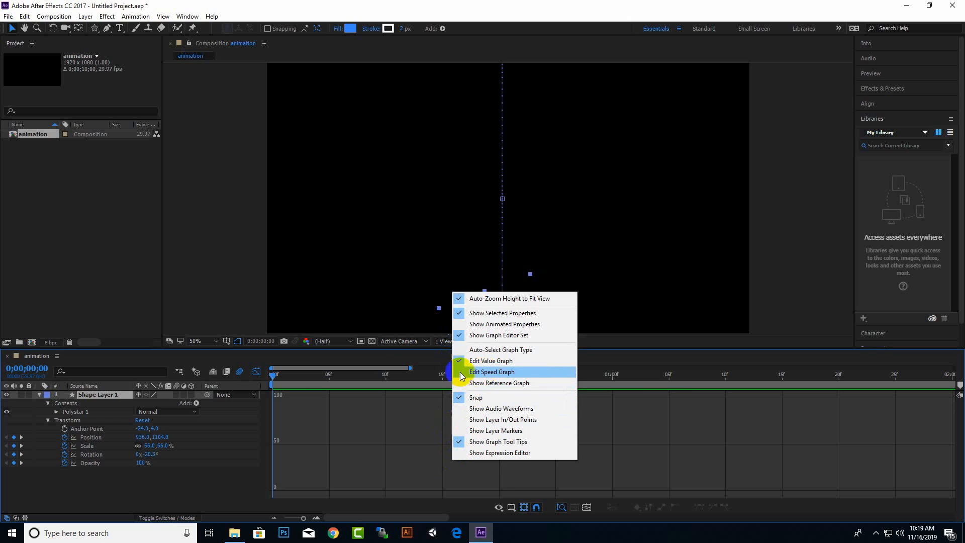
{"action": "left_click", "coordinate": [461, 376]}
{"action": "right_click", "coordinate": [465, 444]}
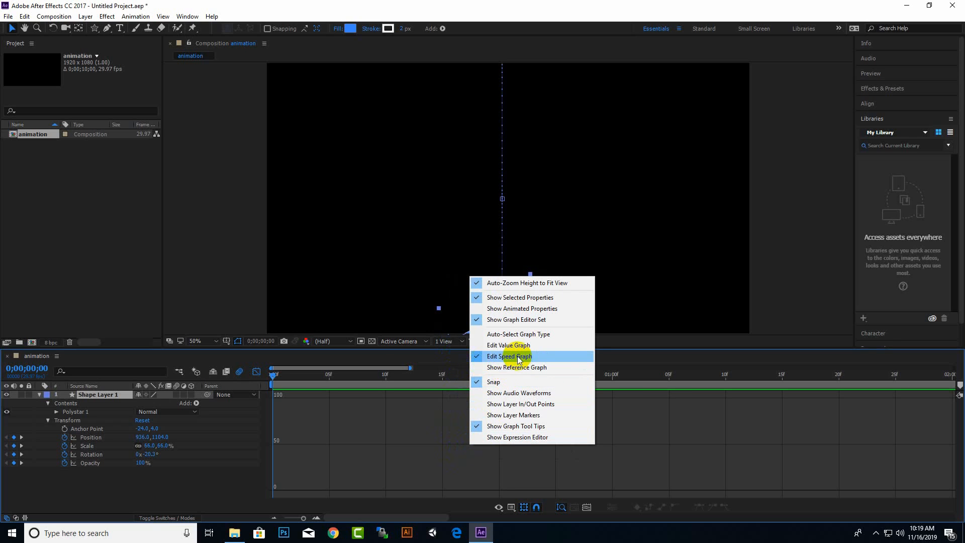
{"action": "left_click", "coordinate": [303, 424]}
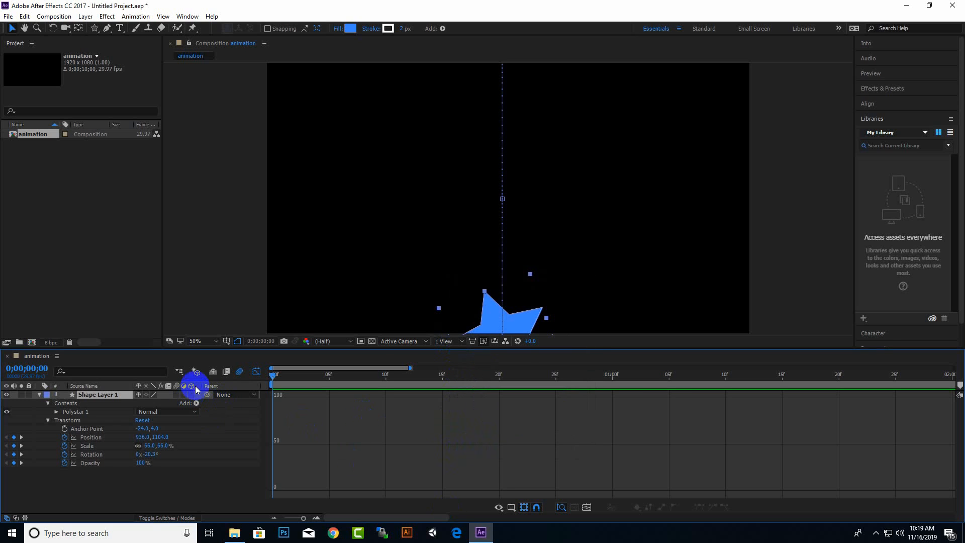
Step: Select the star's transform keyframes in the keyframe view and display their speed graphs up to the 0;00;02;00 keyframes
{"action": "left_click", "coordinate": [256, 373]}
{"action": "left_click", "coordinate": [498, 491]}
{"action": "left_click", "coordinate": [688, 489]}
{"action": "left_click", "coordinate": [348, 469]}
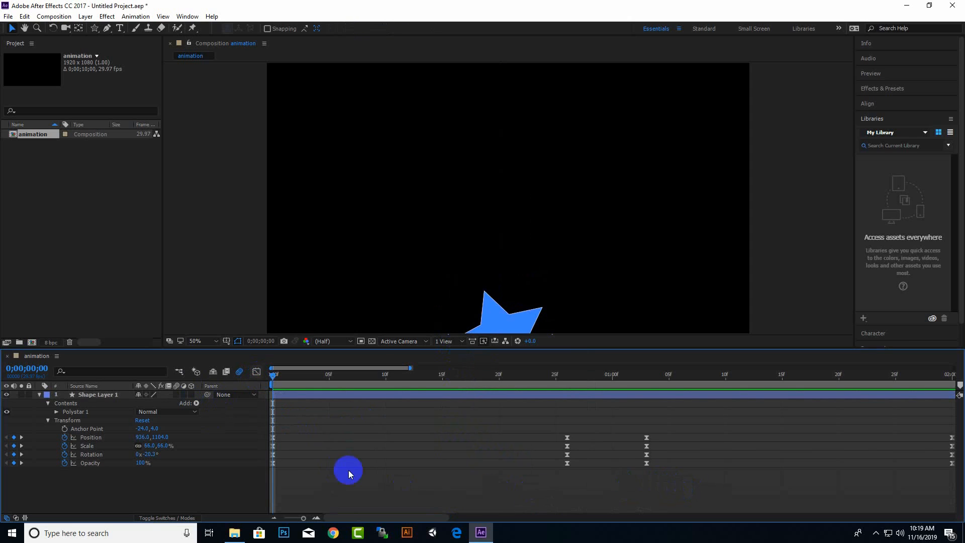
{"action": "left_click_drag", "start_coordinate": [524, 490], "coordinate": [628, 422]}
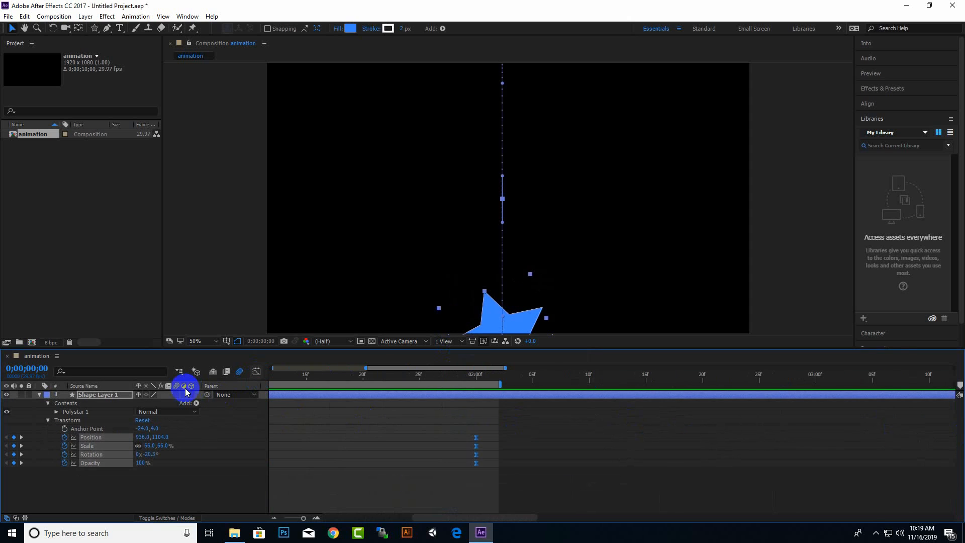
{"action": "left_click", "coordinate": [256, 372]}
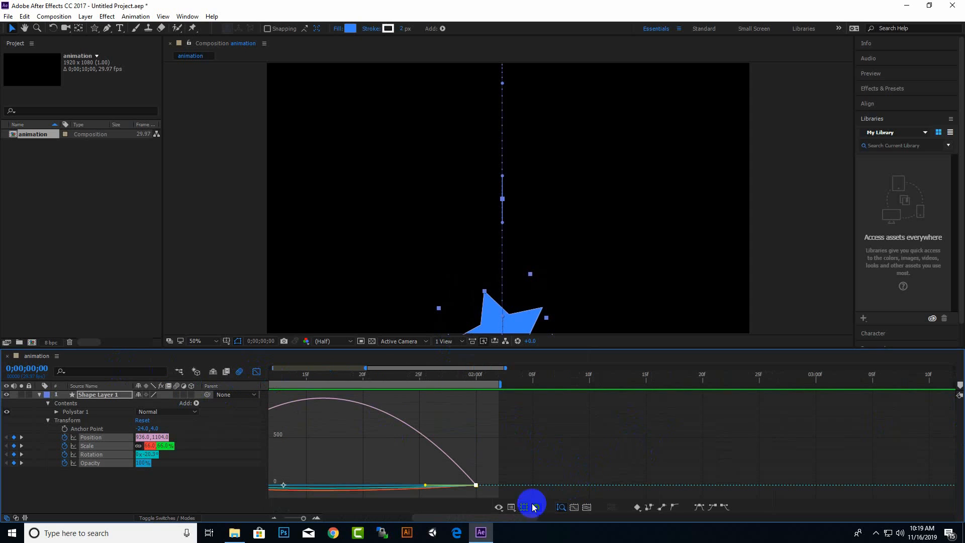
{"action": "left_click_drag", "start_coordinate": [485, 518], "coordinate": [453, 517]}
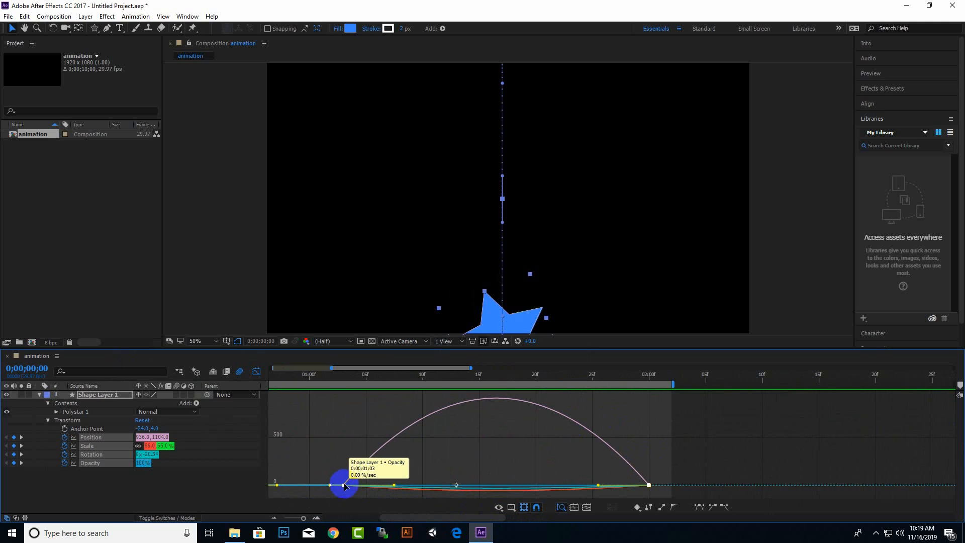
Step: Examine the speed curve between the last two sets of transform keyframes and preview the star's motion
{"action": "left_click", "coordinate": [344, 485]}
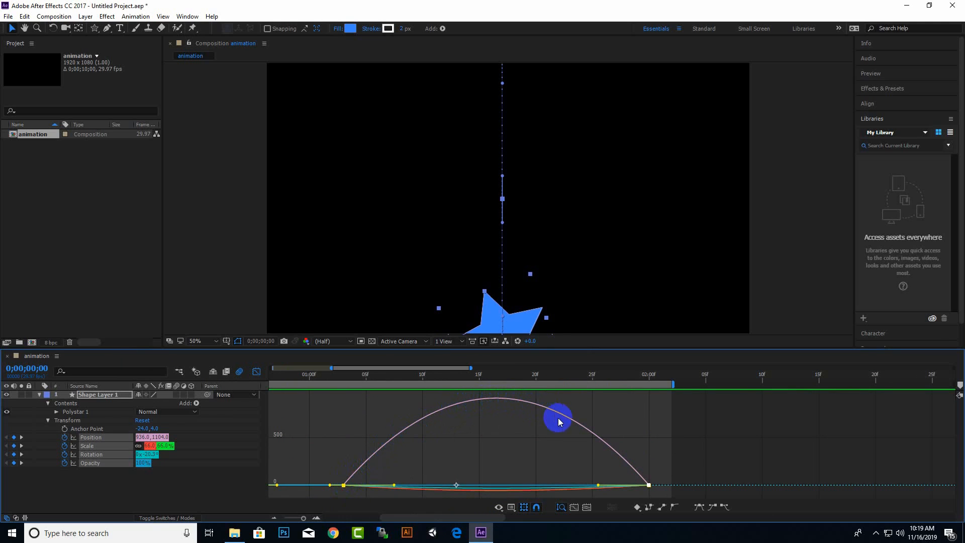
{"action": "left_click", "coordinate": [649, 485], "text": "shift"}
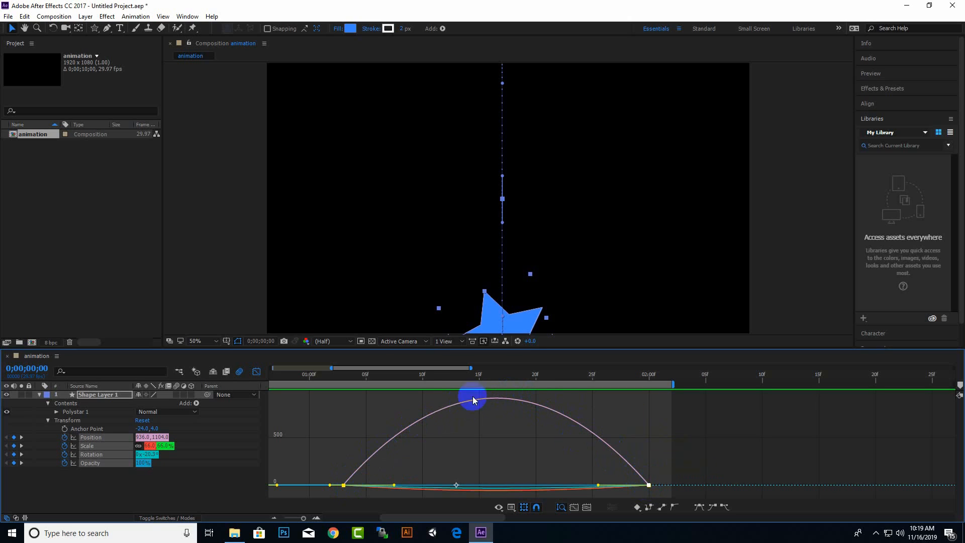
{"action": "left_click", "coordinate": [240, 372]}
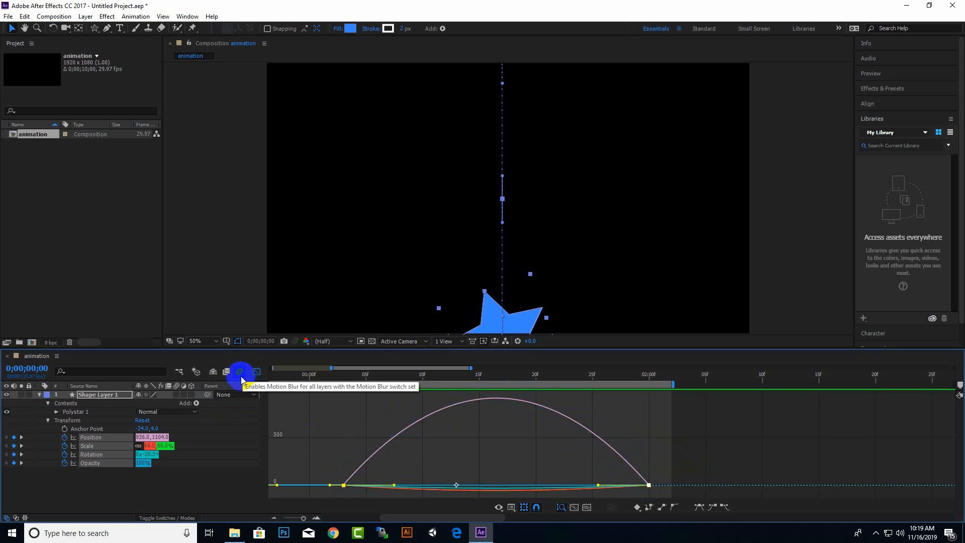
{"action": "left_click", "coordinate": [336, 475]}
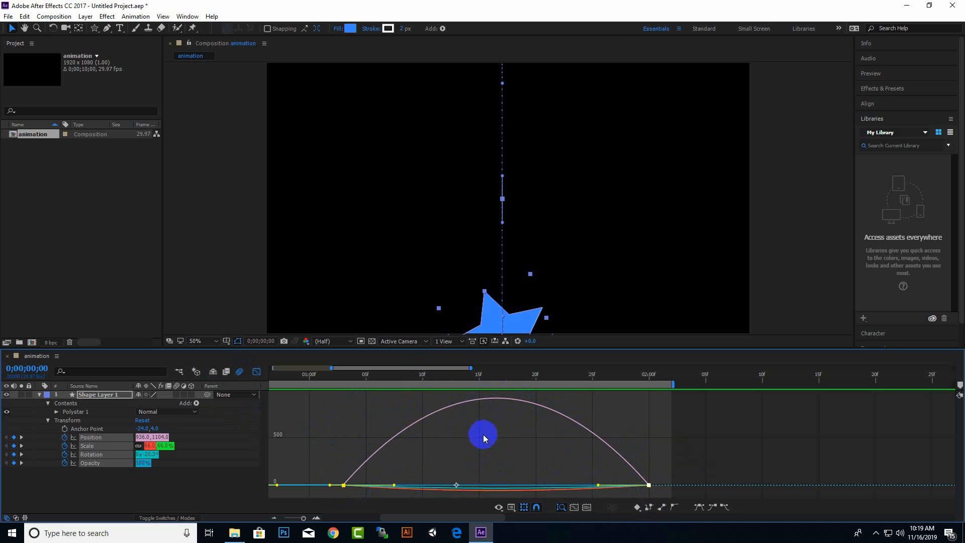
{"action": "left_click", "coordinate": [395, 486]}
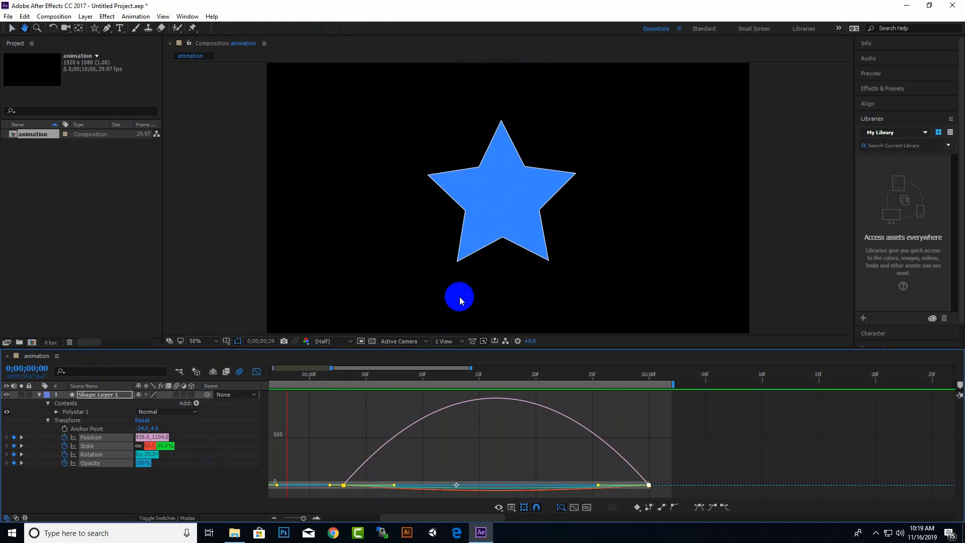
{"action": "key", "text": "space"}
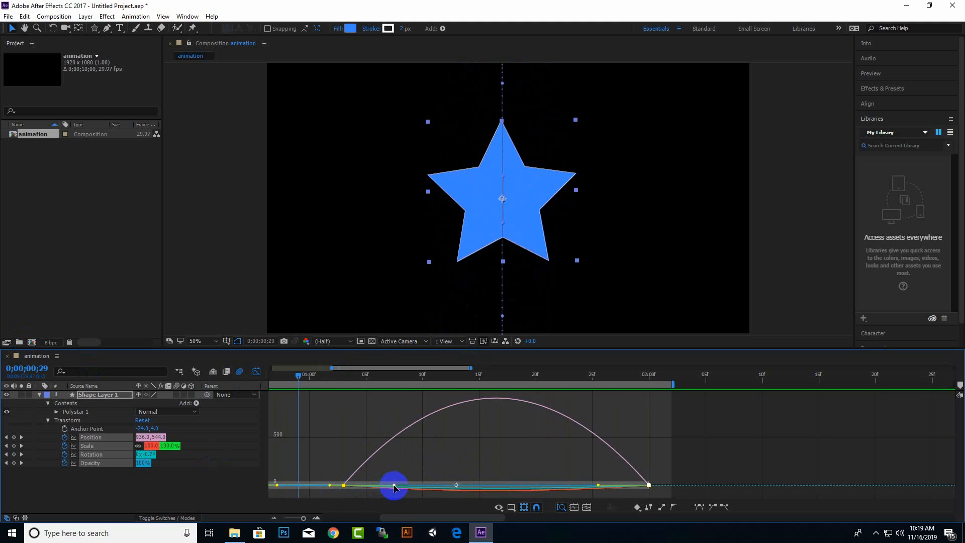
Step: Adjust the ease handles around the third keyframe set so the Position speed peaks earlier, and preview the animation
{"action": "left_click_drag", "start_coordinate": [394, 487], "coordinate": [399, 485]}
{"action": "left_click_drag", "start_coordinate": [329, 485], "coordinate": [277, 482]}
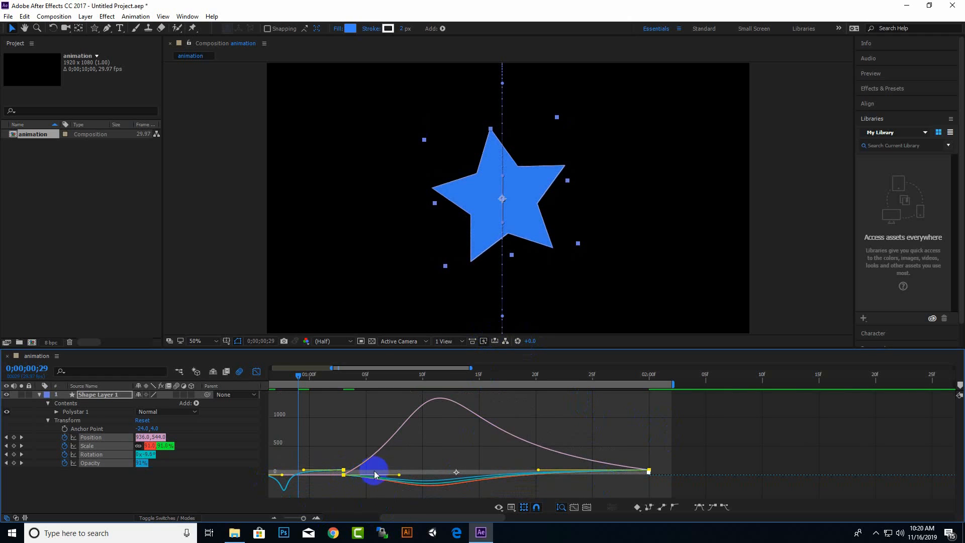
{"action": "key", "text": "space"}
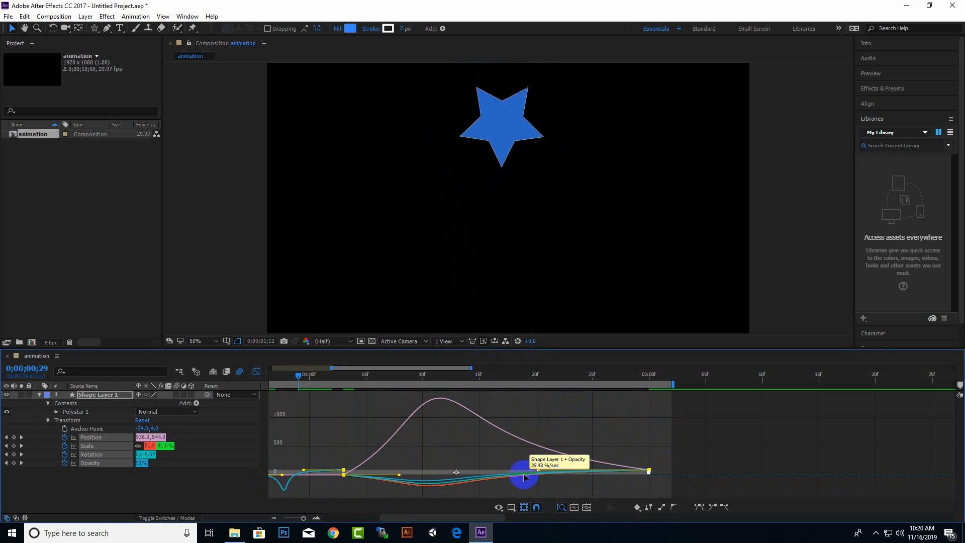
Step: Lengthen the last keyframes' incoming ease handles to give the Position speed a sharp early peak and a long slowdown, previewing the motion
{"action": "left_click_drag", "start_coordinate": [538, 473], "coordinate": [565, 450]}
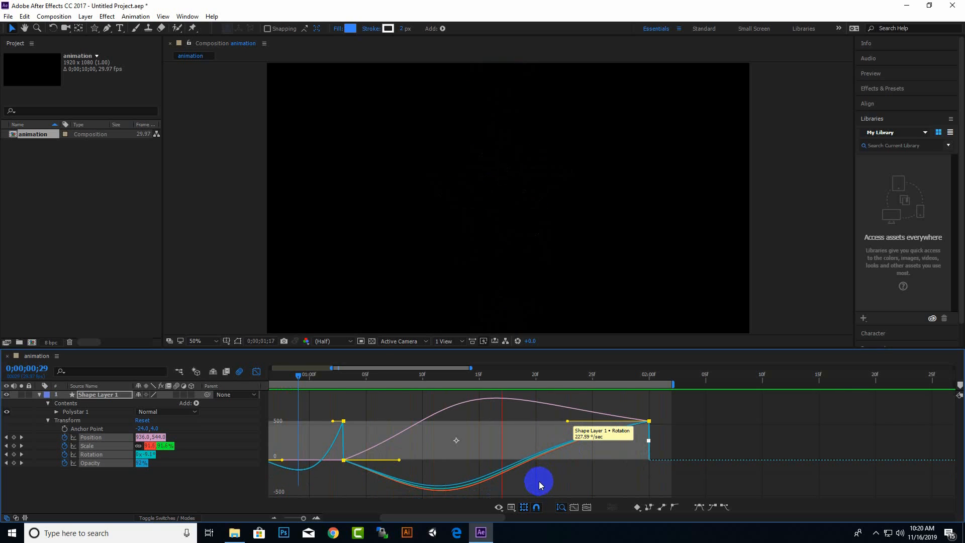
{"action": "left_click_drag", "start_coordinate": [565, 431], "coordinate": [550, 458]}
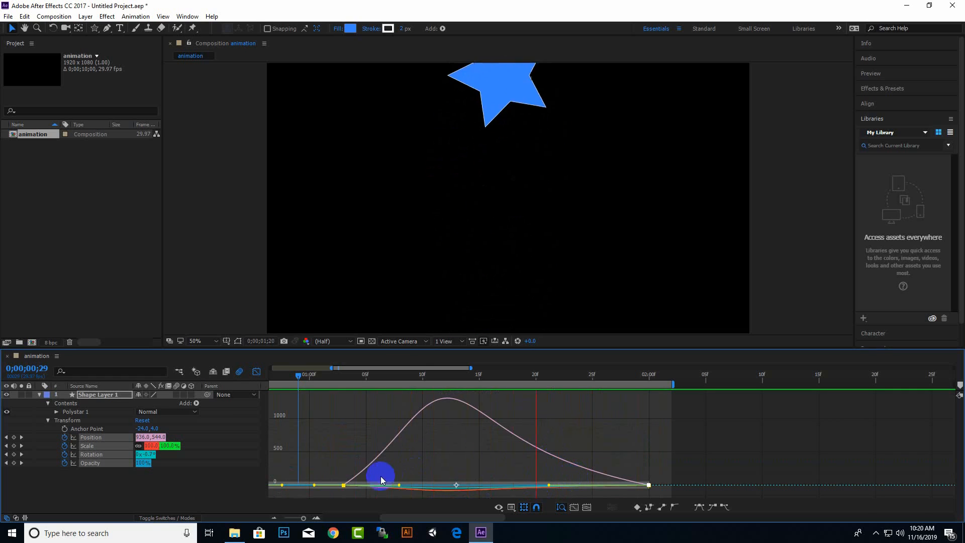
{"action": "left_click_drag", "start_coordinate": [400, 486], "coordinate": [265, 490]}
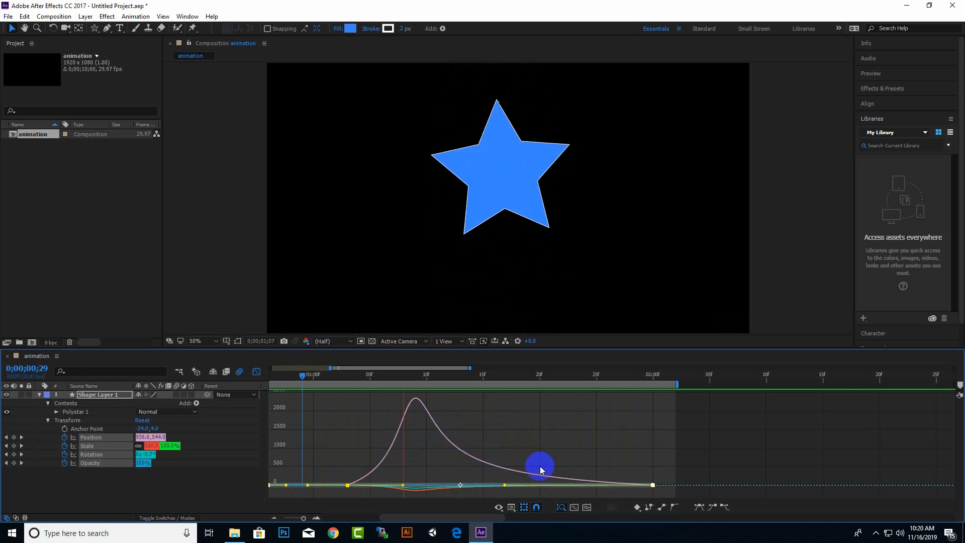
{"action": "left_click", "coordinate": [308, 486]}
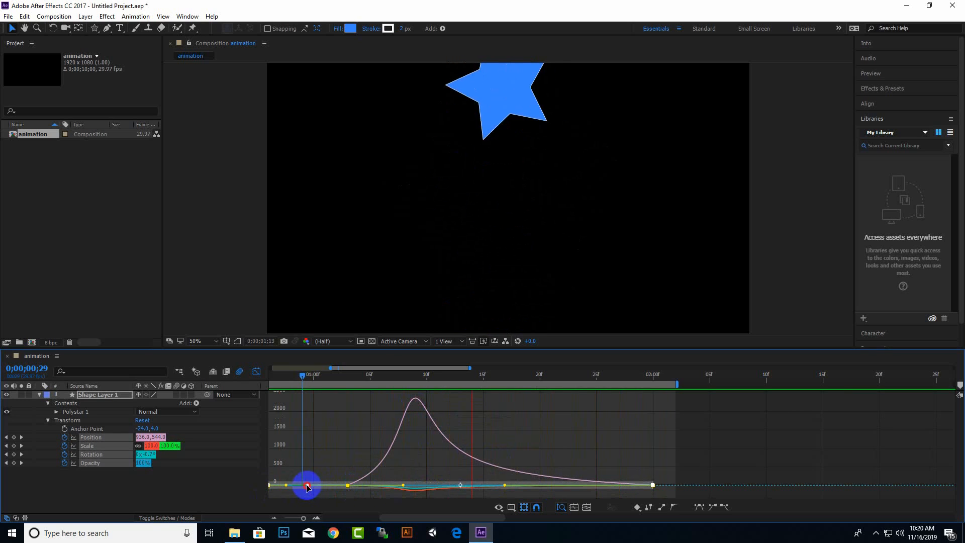
Step: Shorten the incoming ease handles of the last two keyframe sets so the Position speed peaks near the end, and preview the animation
{"action": "left_click_drag", "start_coordinate": [307, 485], "coordinate": [374, 468]}
{"action": "left_click_drag", "start_coordinate": [568, 417], "coordinate": [599, 480]}
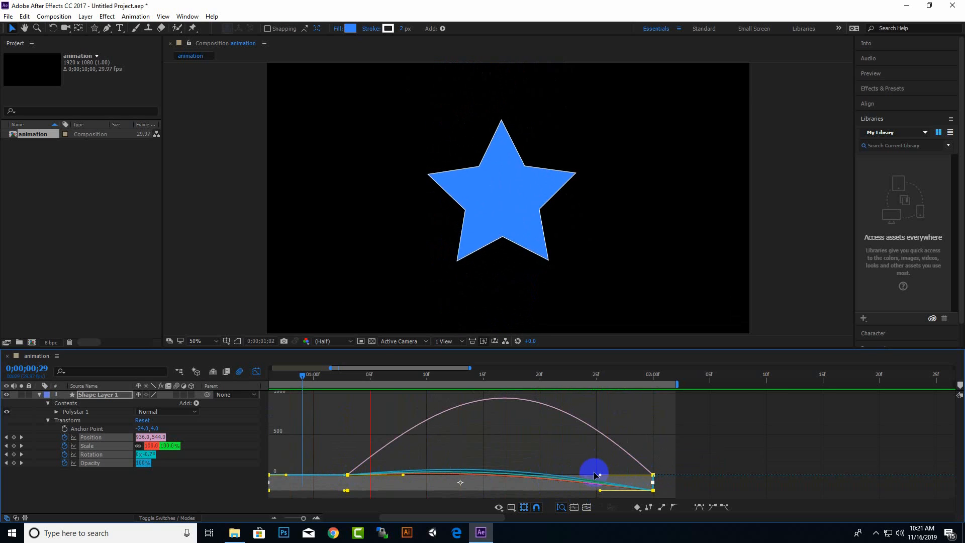
{"action": "left_click_drag", "start_coordinate": [603, 478], "coordinate": [642, 482]}
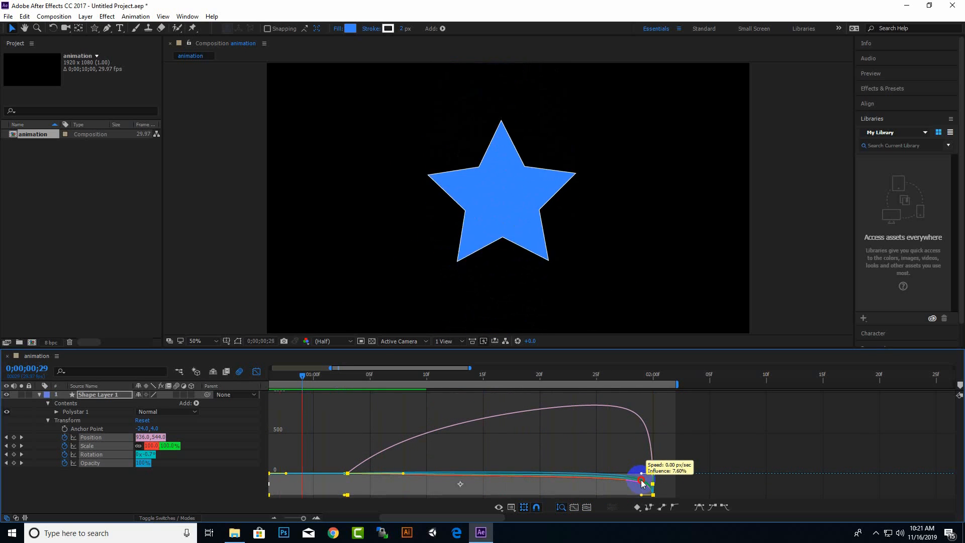
{"action": "left_click_drag", "start_coordinate": [641, 483], "coordinate": [634, 470]}
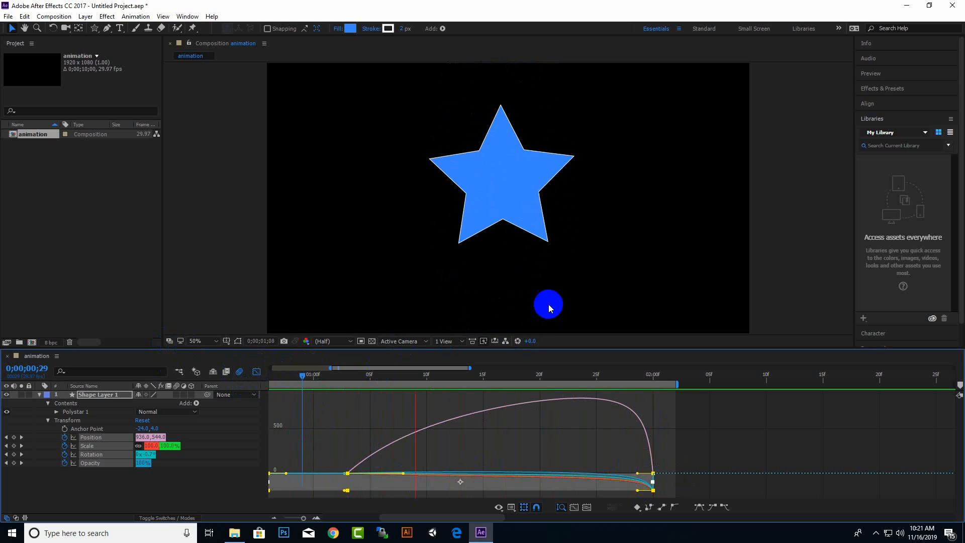
{"action": "left_click", "coordinate": [488, 303]}
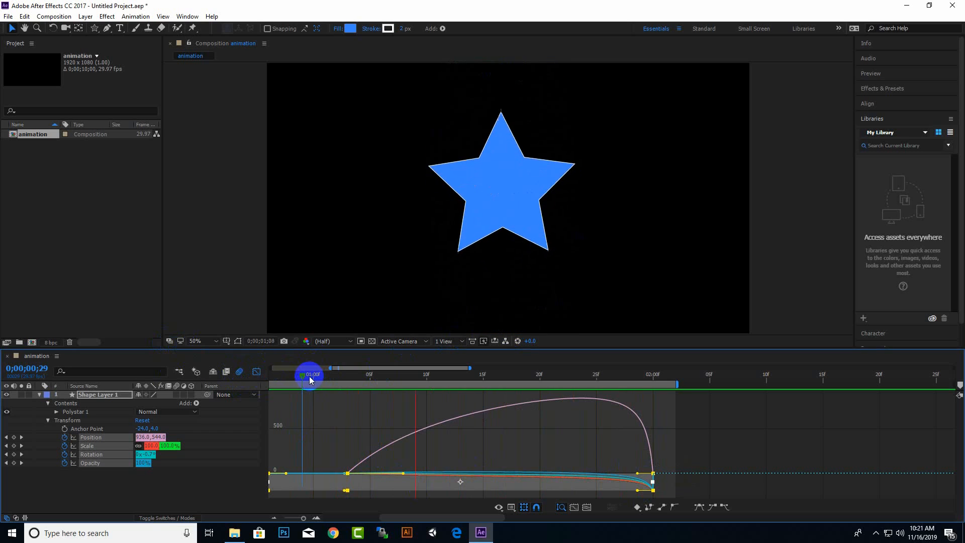